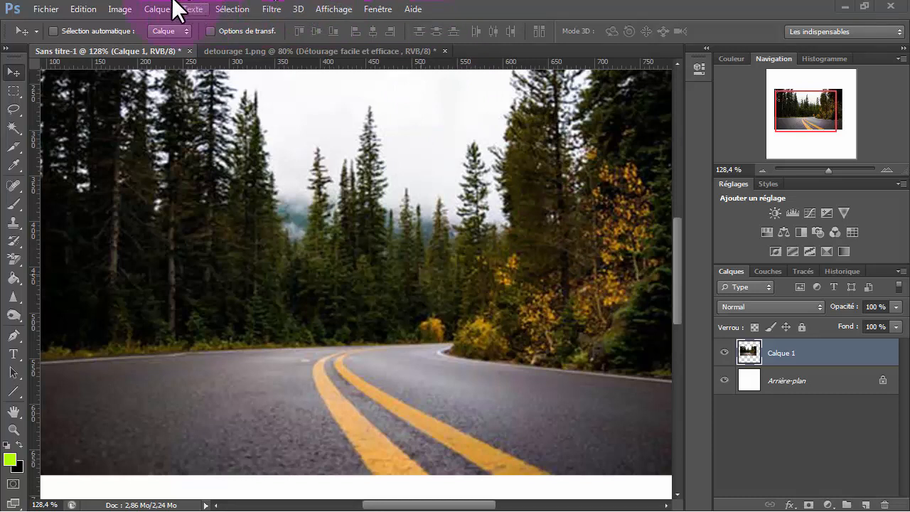
# Step: Open the image lion 4-1 from the FREE IMAGES folder on the external drive DD Externe (G:)
pyautogui.click(45, 9)
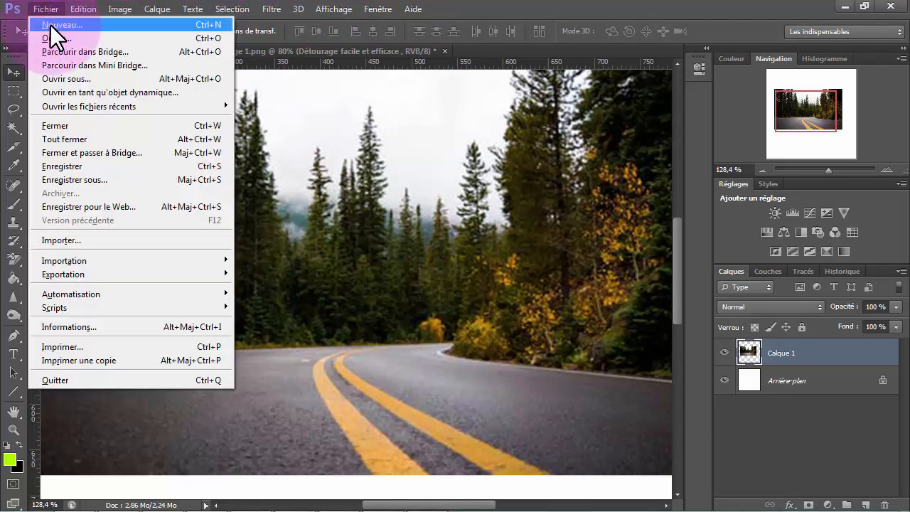
pyautogui.click(58, 39)
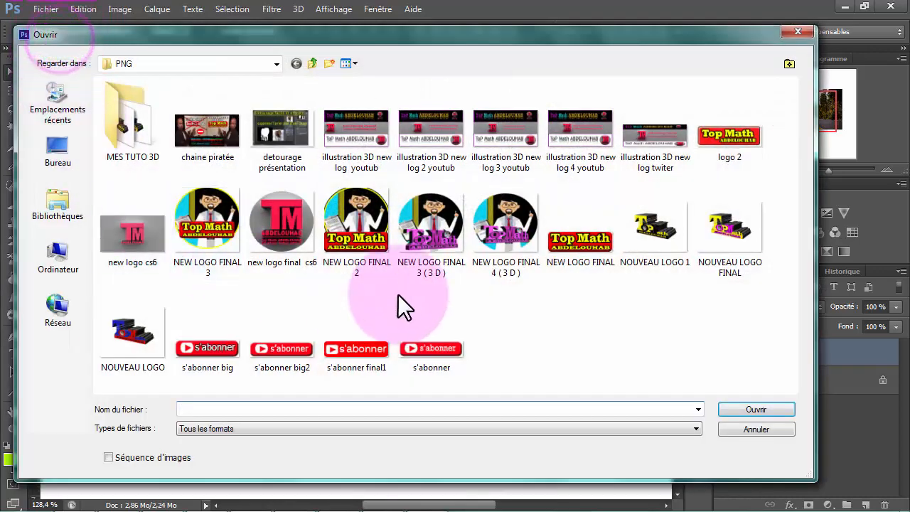
pyautogui.click(224, 66)
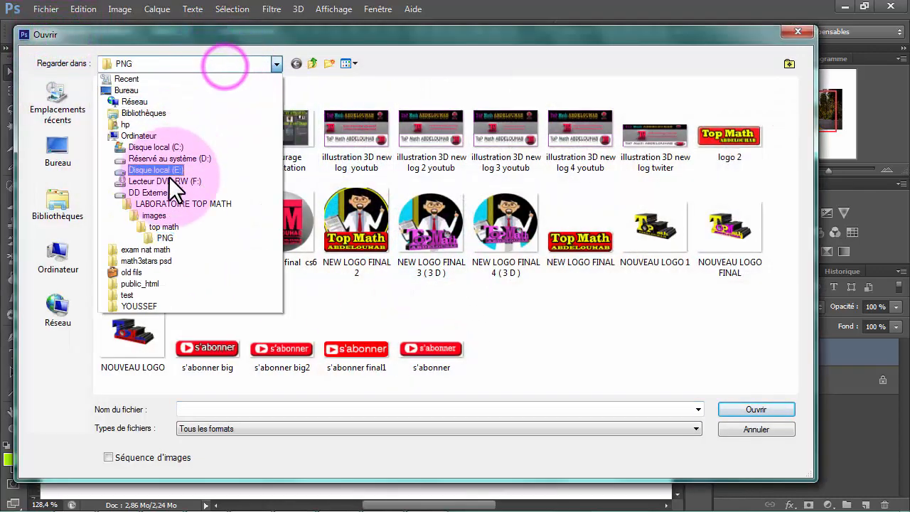
pyautogui.click(170, 193)
pyautogui.click(170, 193)
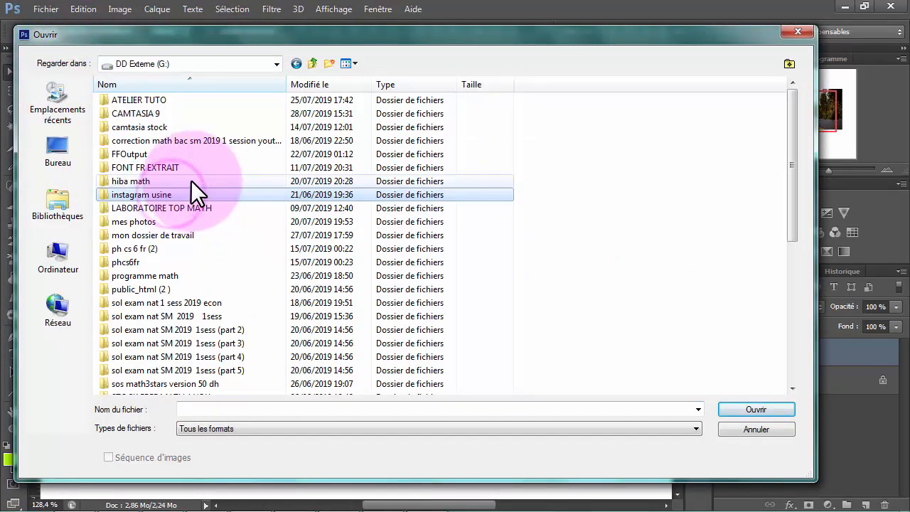
pyautogui.doubleClick(145, 101)
pyautogui.doubleClick(145, 101)
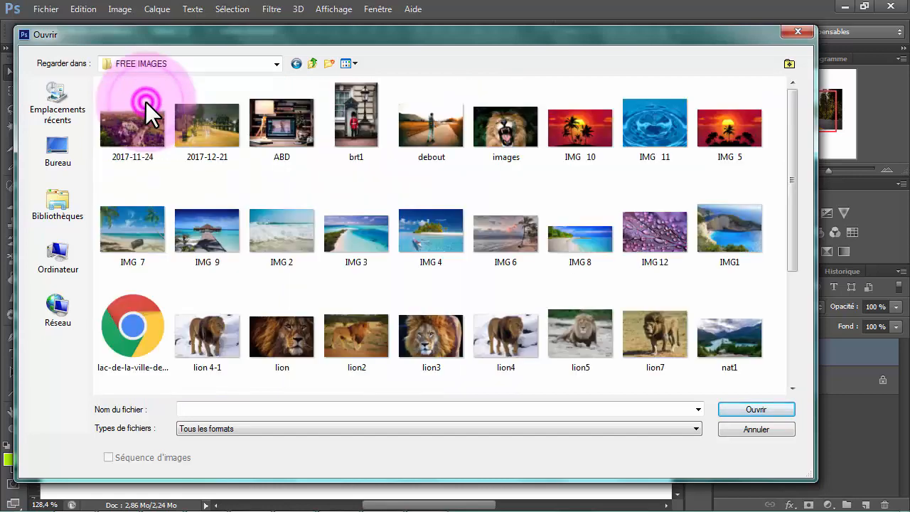
pyautogui.scroll(-3, 620, 274)
pyautogui.scroll(-1, 620, 274)
pyautogui.scroll(4, 613, 276)
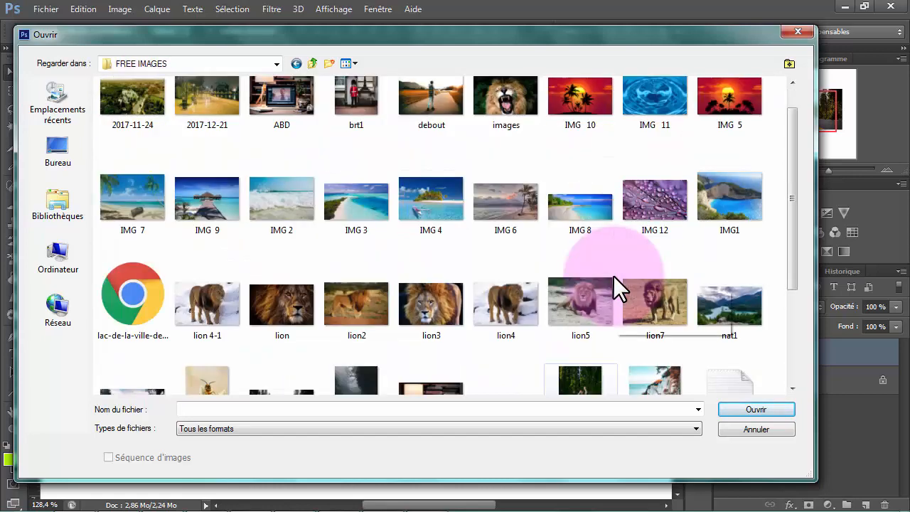
pyautogui.click(215, 302)
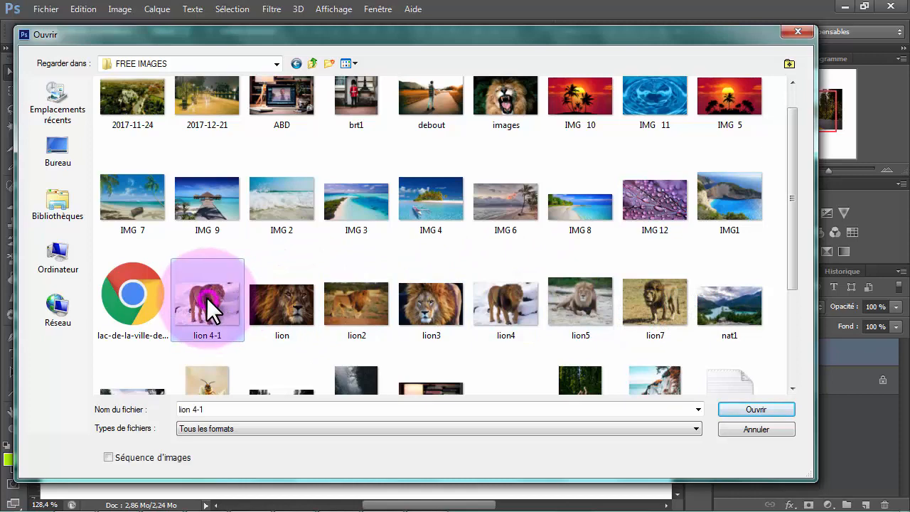
pyautogui.click(756, 410)
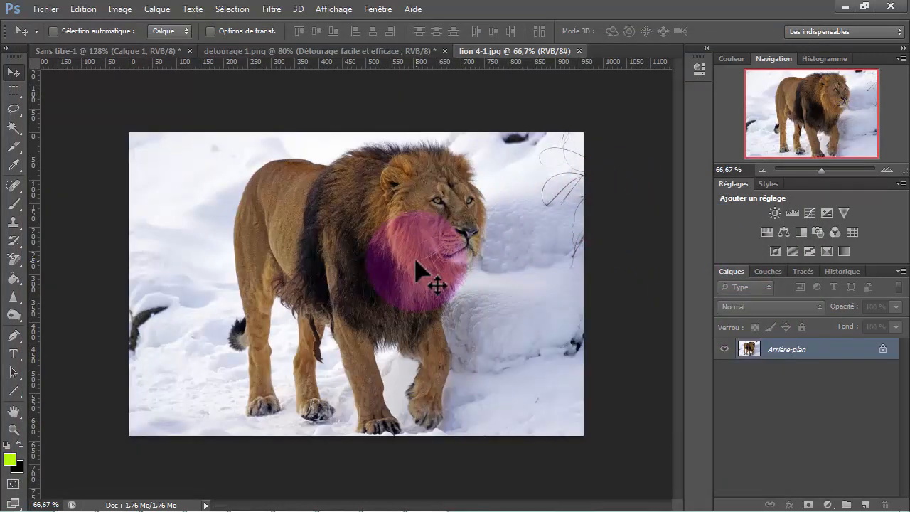
# Step: Convert the locked background of the lion image into a regular layer with the default settings
pyautogui.doubleClick(826, 352)
pyautogui.click(635, 152)
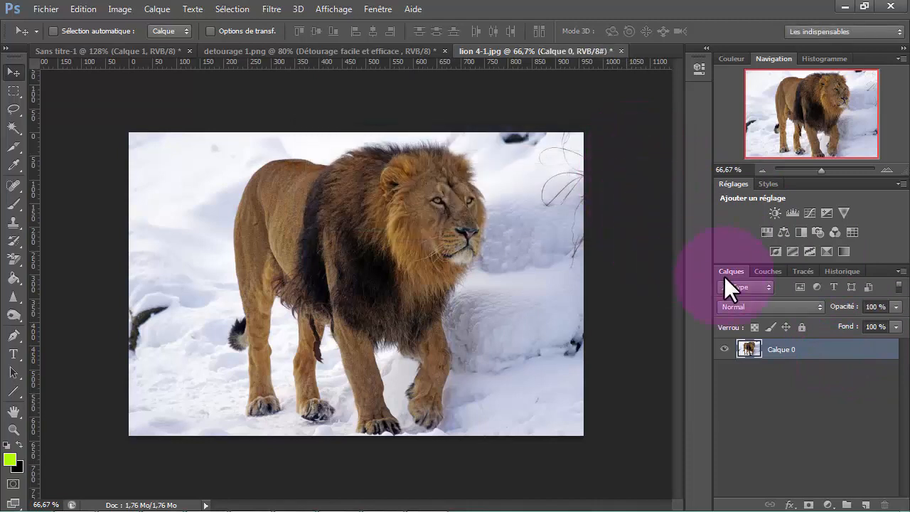
# Step: Compare the lion image's Bleu, Vert and Rouge channels individually and duplicate the Bleu channel
pyautogui.click(766, 271)
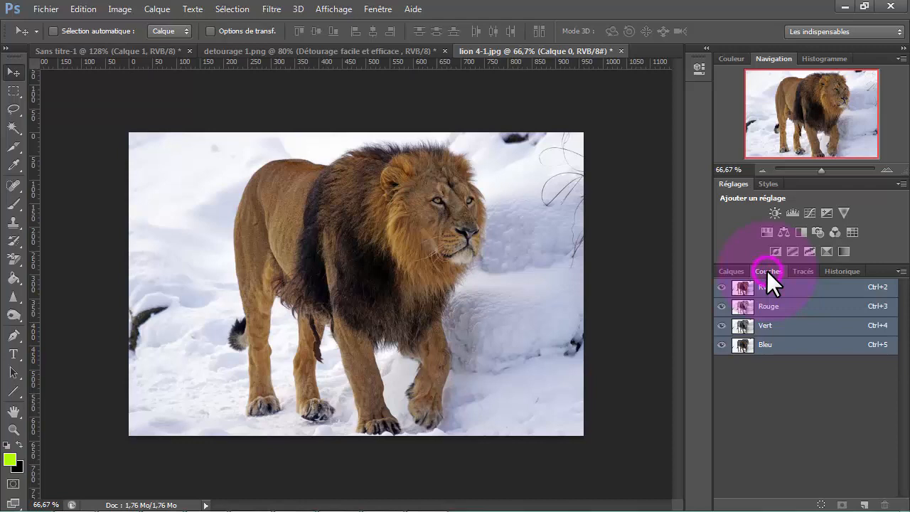
pyautogui.click(772, 346)
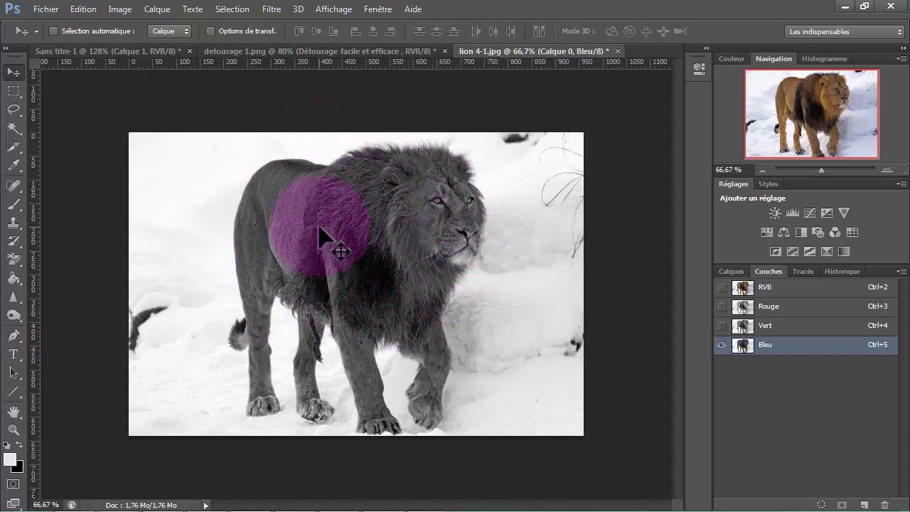
pyautogui.click(766, 327)
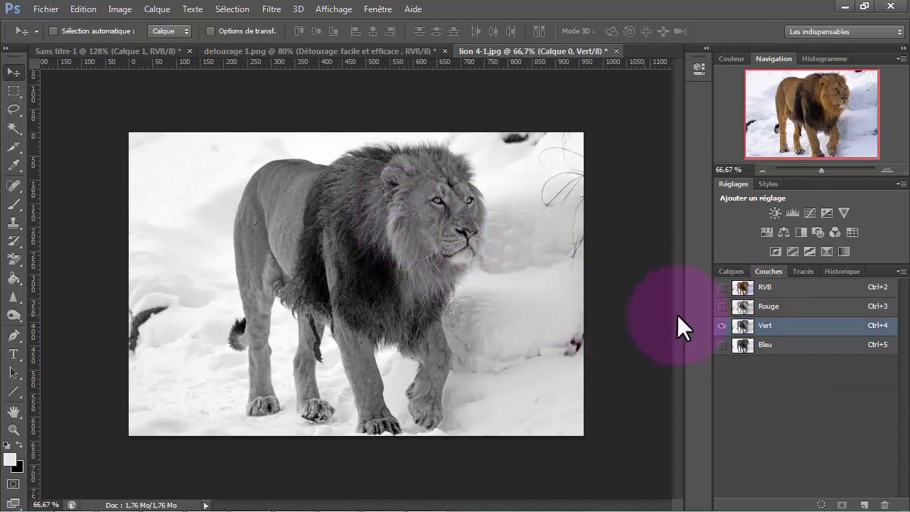
pyautogui.click(771, 309)
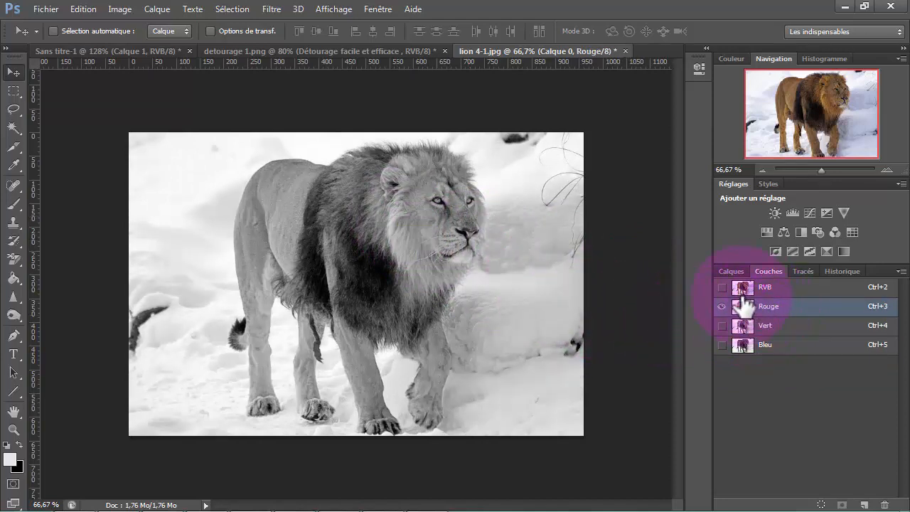
pyautogui.click(764, 347)
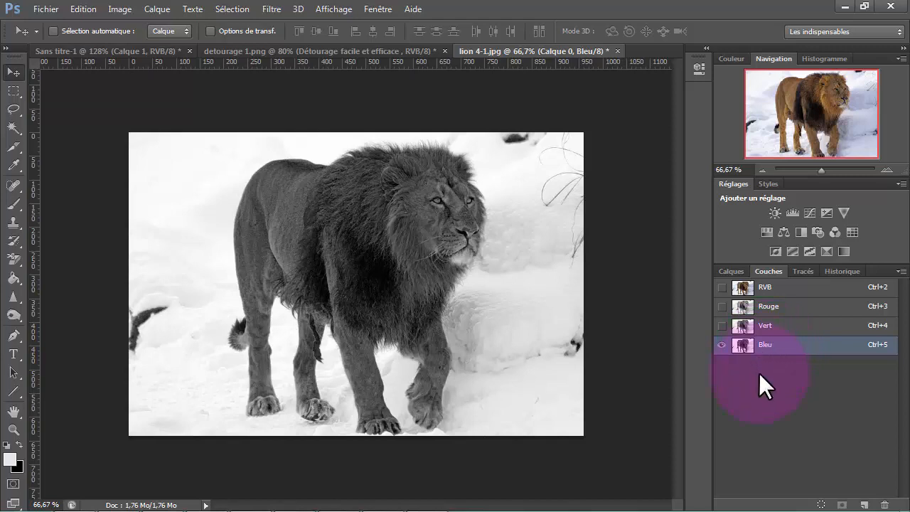
pyautogui.moveTo(811, 353); pyautogui.dragTo(863, 502)
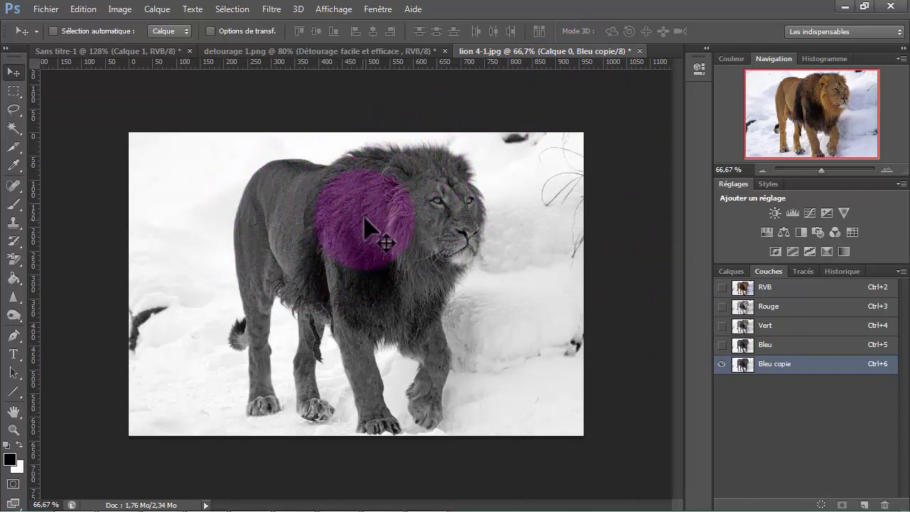
# Step: Apply a Levels adjustment to the Bleu copie channel with input black at 110 and input white at 195
pyautogui.click(121, 9)
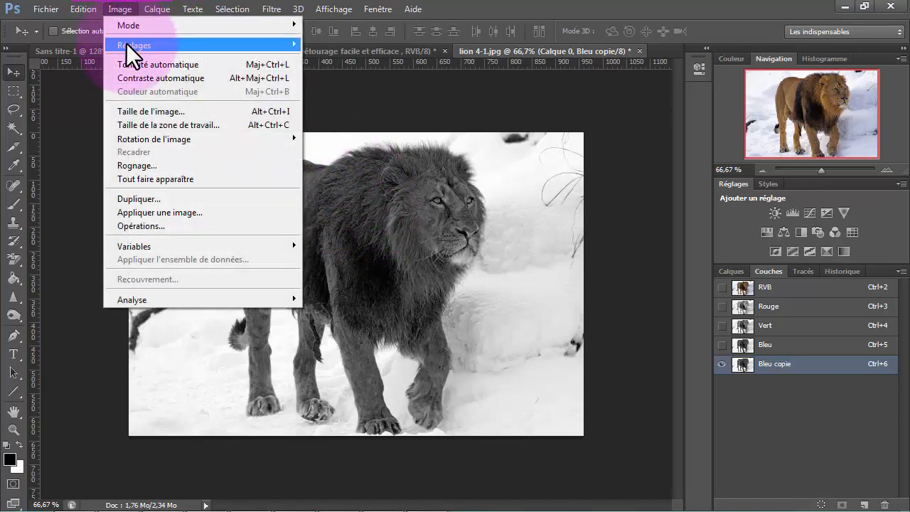
pyautogui.moveTo(125, 43)
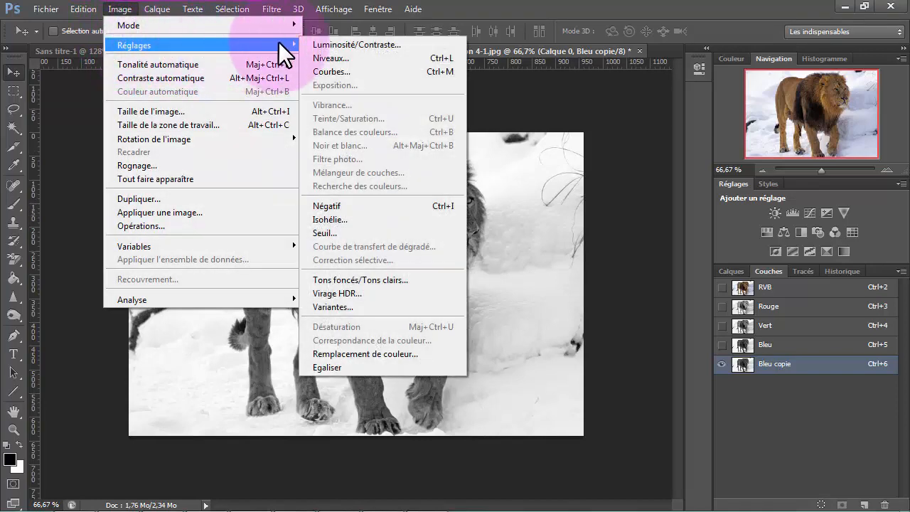
pyautogui.click(337, 60)
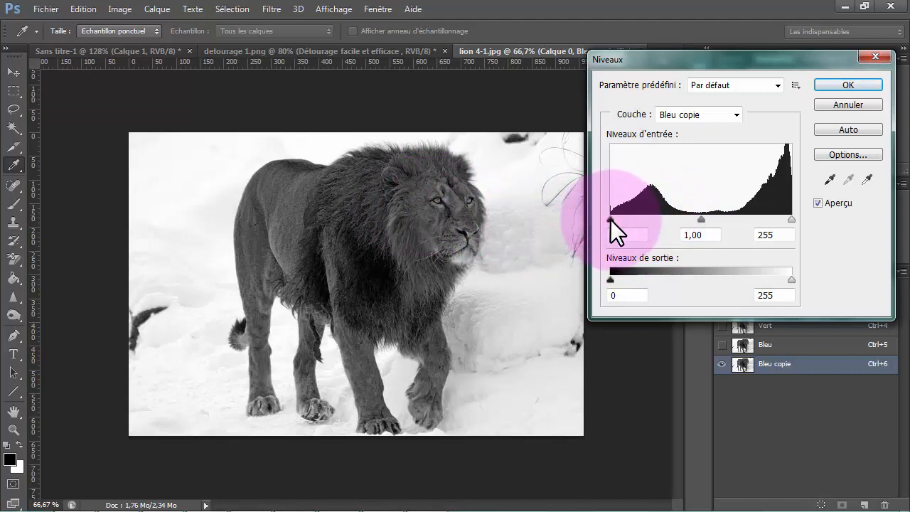
pyautogui.moveTo(610, 219); pyautogui.dragTo(681, 228)
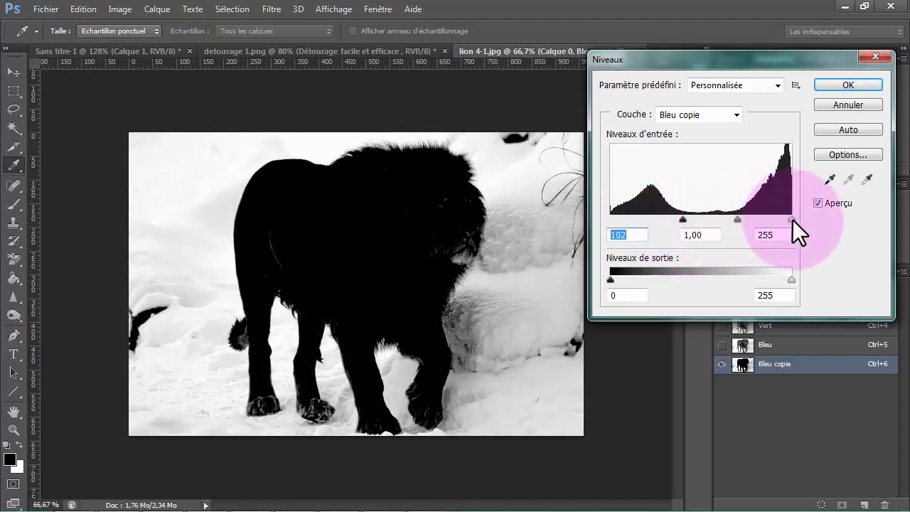
pyautogui.moveTo(792, 219); pyautogui.dragTo(783, 221)
pyautogui.moveTo(773, 223); pyautogui.dragTo(687, 216)
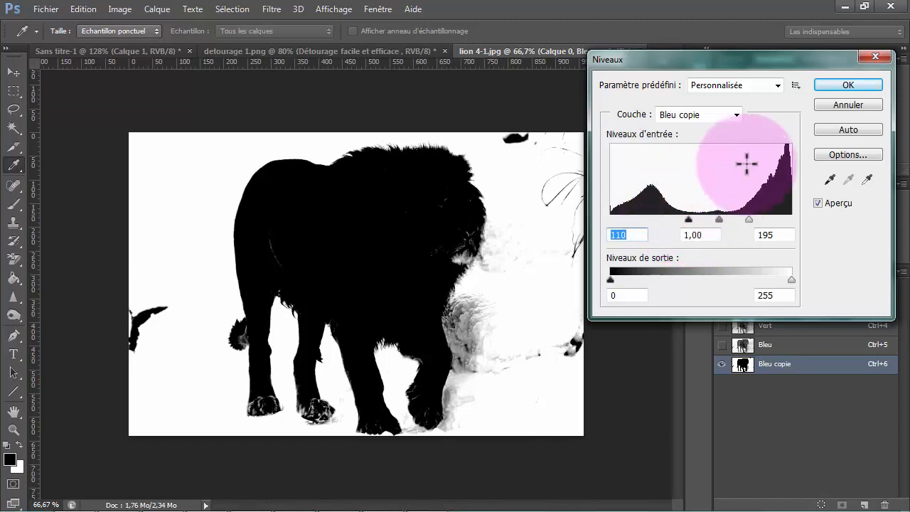
pyautogui.click(841, 84)
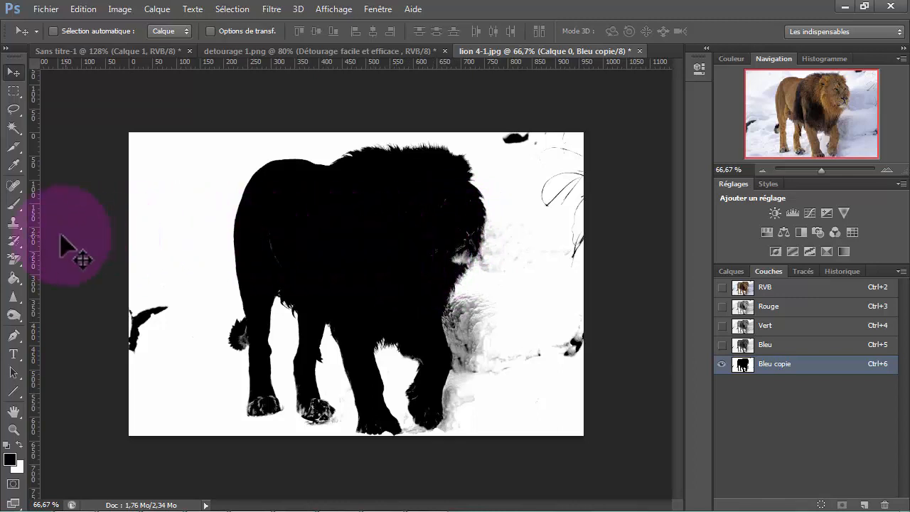
# Step: Paint the light spots on the lion's muzzle, chest and front paw solid black with the 23-pixel Brush
pyautogui.click(17, 201)
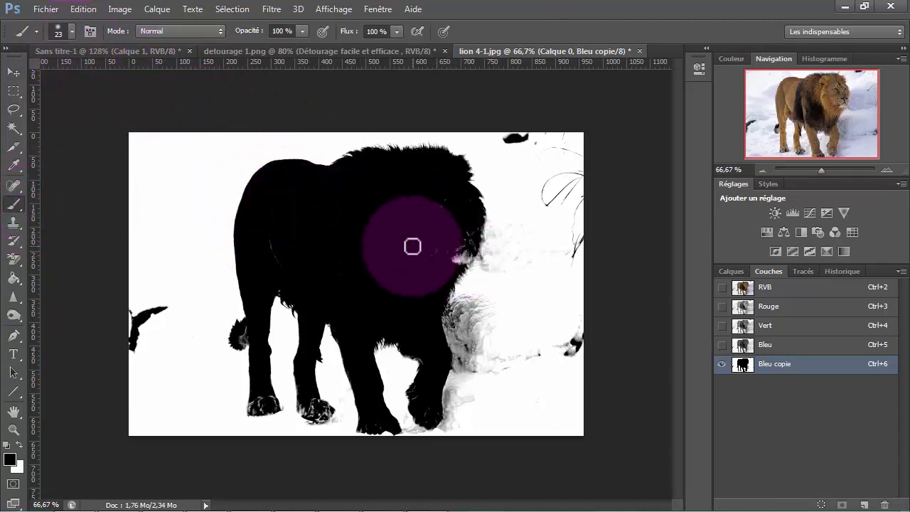
pyautogui.click(461, 260)
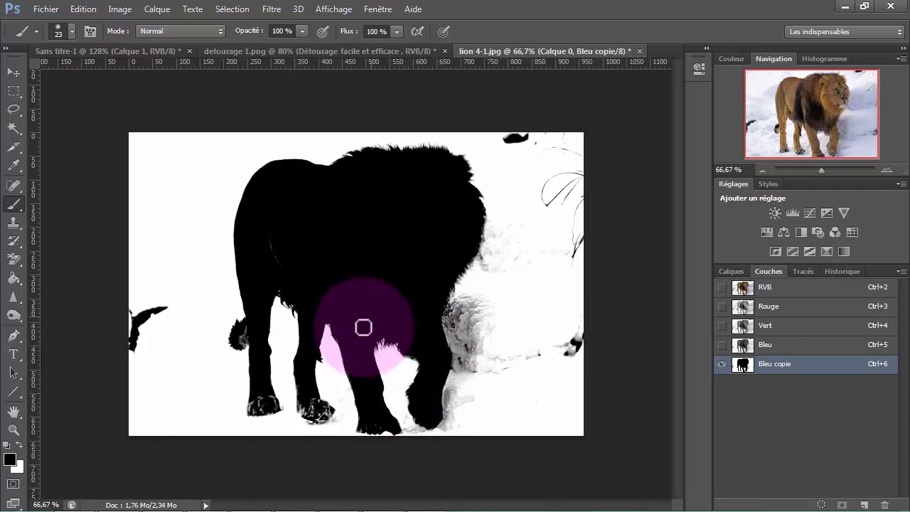
pyautogui.click(338, 335)
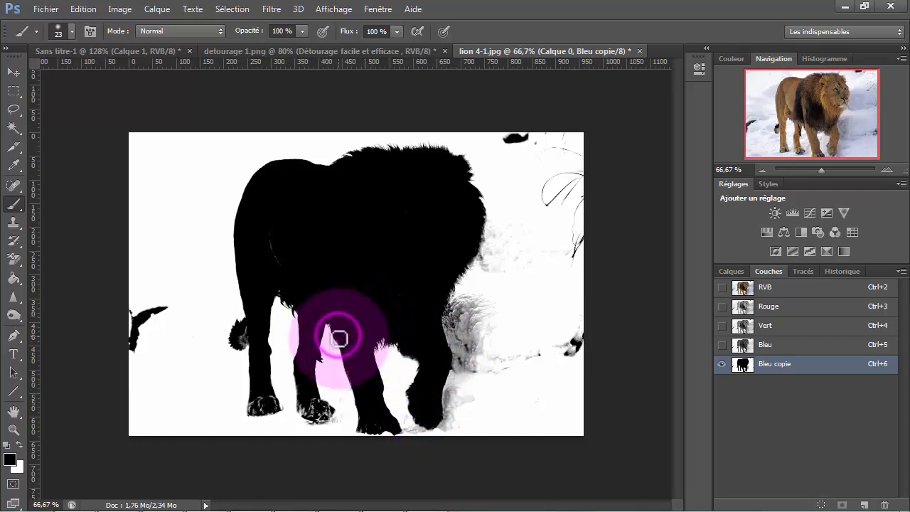
pyautogui.moveTo(353, 353); pyautogui.dragTo(375, 425)
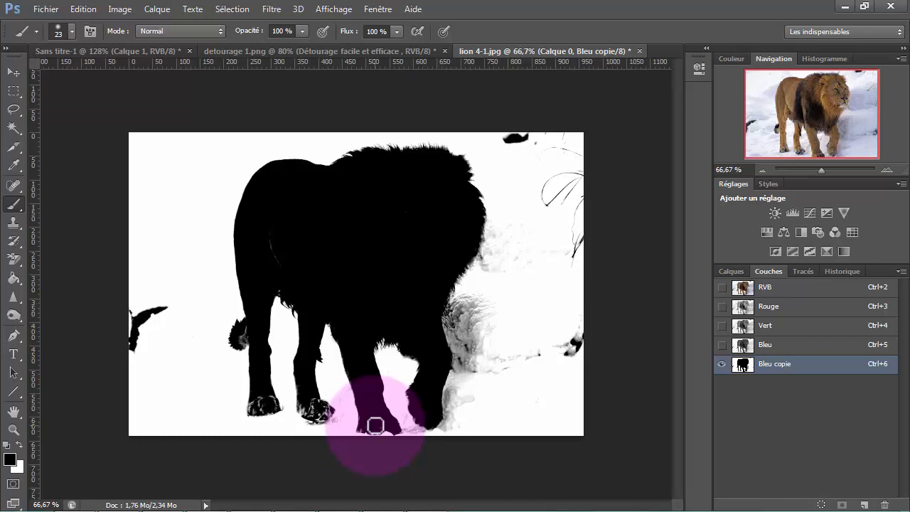
pyautogui.moveTo(380, 425); pyautogui.dragTo(369, 424)
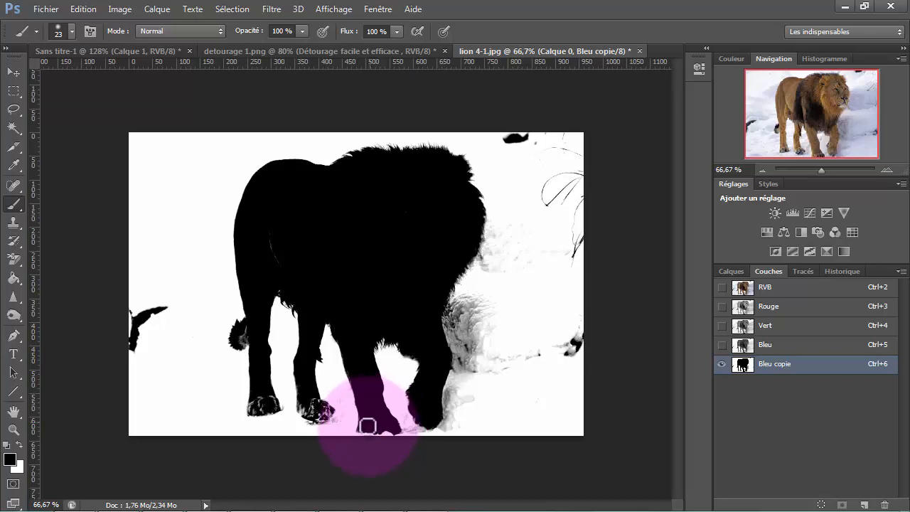
pyautogui.moveTo(364, 422)
pyautogui.mouseDown()
pyautogui.moveTo(372, 408)
pyautogui.moveTo(321, 410)
pyautogui.moveTo(306, 372)
pyautogui.moveTo(313, 410)
pyautogui.moveTo(304, 405)
pyautogui.moveTo(318, 413)
pyautogui.moveTo(284, 392)
pyautogui.moveTo(301, 382)
pyautogui.moveTo(295, 401)
pyautogui.moveTo(305, 414)
pyautogui.mouseUp()
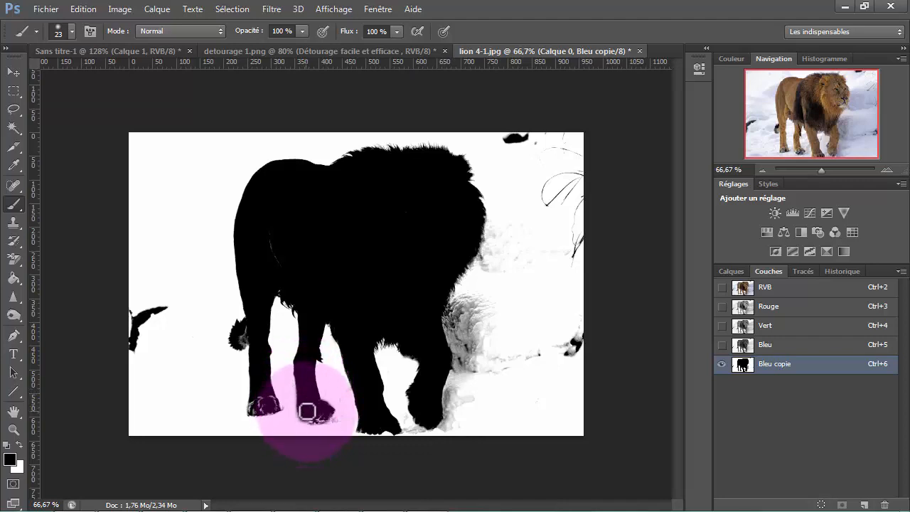
pyautogui.click(844, 271)
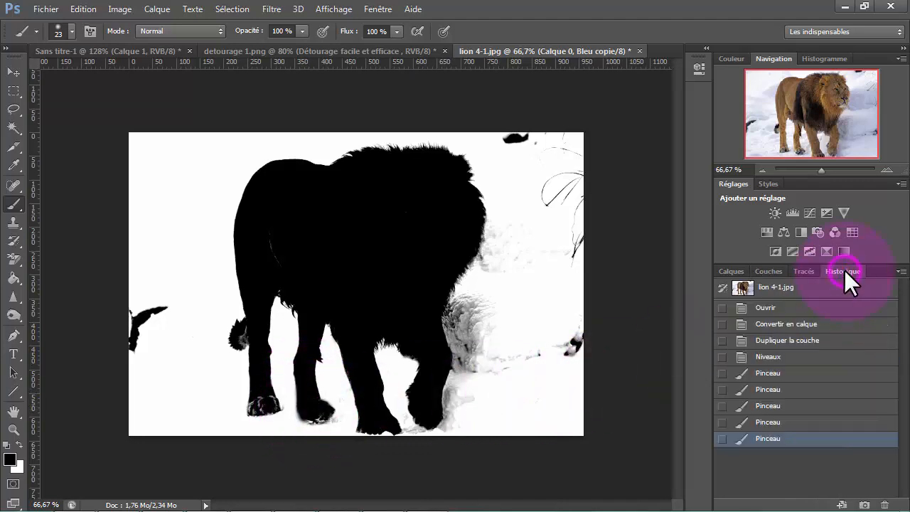
pyautogui.click(796, 427)
pyautogui.click(797, 422)
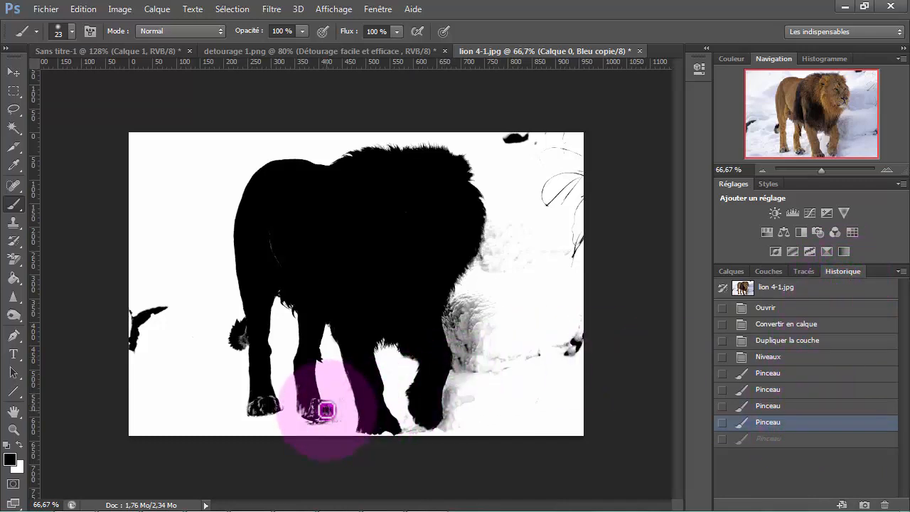
# Step: Paint the remaining light areas on the lion's hind paws and body solid black
pyautogui.moveTo(326, 408); pyautogui.dragTo(311, 400)
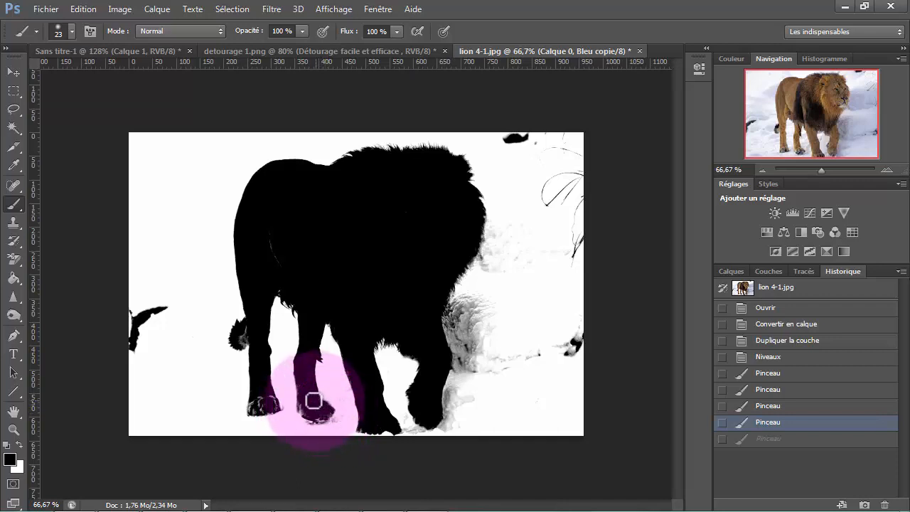
pyautogui.moveTo(313, 401); pyautogui.dragTo(304, 403)
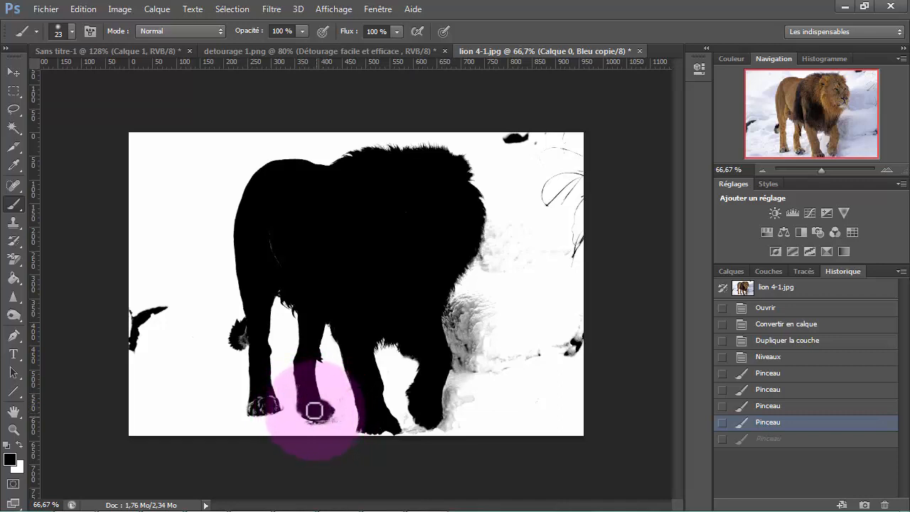
pyautogui.moveTo(315, 411); pyautogui.dragTo(314, 409)
pyautogui.moveTo(312, 405)
pyautogui.mouseDown()
pyautogui.moveTo(301, 377)
pyautogui.moveTo(324, 364)
pyautogui.moveTo(322, 331)
pyautogui.moveTo(260, 327)
pyautogui.moveTo(248, 372)
pyautogui.moveTo(264, 403)
pyautogui.moveTo(251, 412)
pyautogui.moveTo(273, 408)
pyautogui.moveTo(264, 400)
pyautogui.mouseUp()
pyautogui.moveTo(282, 271)
pyautogui.mouseDown()
pyautogui.moveTo(274, 239)
pyautogui.moveTo(279, 292)
pyautogui.moveTo(276, 278)
pyautogui.moveTo(269, 282)
pyautogui.moveTo(313, 253)
pyautogui.moveTo(427, 247)
pyautogui.moveTo(351, 219)
pyautogui.moveTo(356, 182)
pyautogui.moveTo(317, 199)
pyautogui.moveTo(343, 203)
pyautogui.mouseUp()
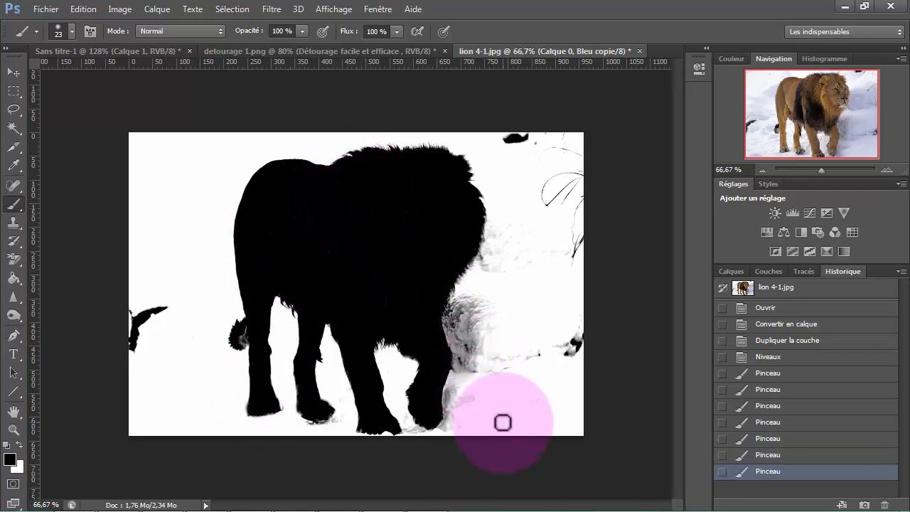
# Step: Invert the Bleu copie channel so the lion silhouette is white on a black background
pyautogui.click(730, 270)
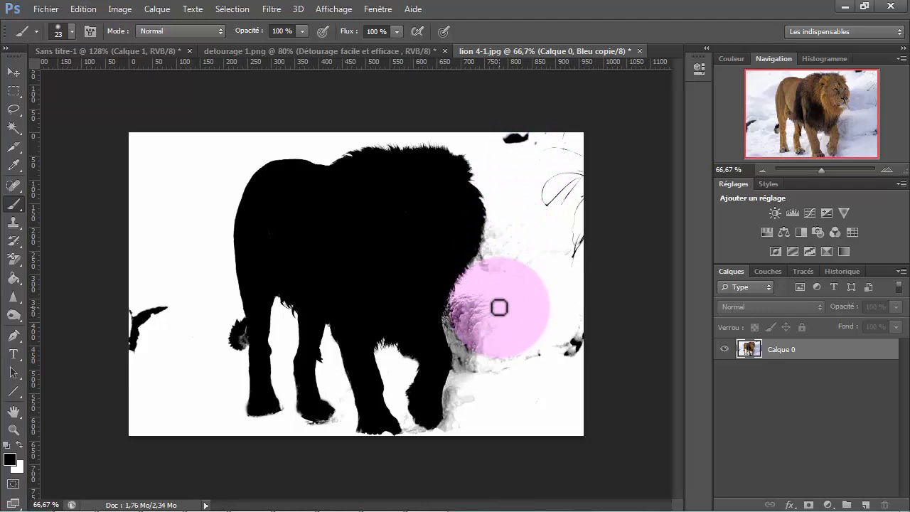
pyautogui.hotkey('ctrl', 'i')
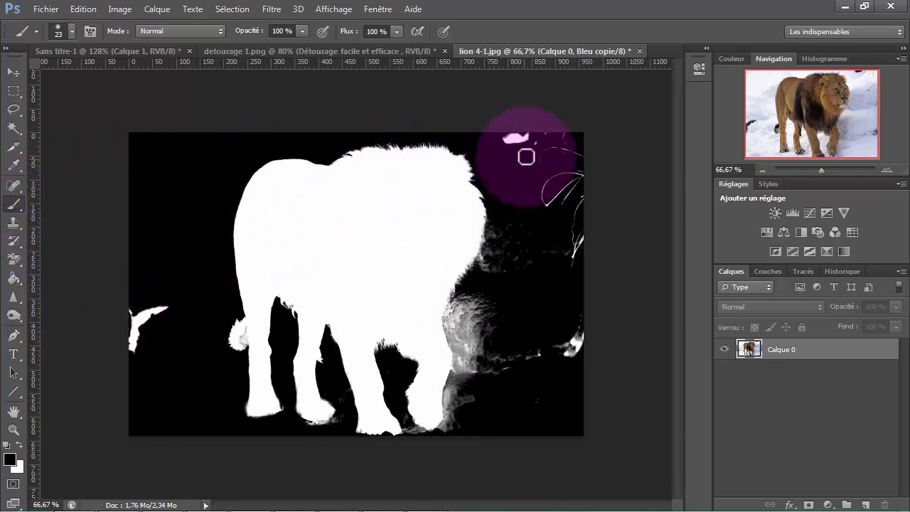
# Step: Paint the white and grey background patches around the lion black, enlarging the brush to 55 px for the bigger areas
pyautogui.moveTo(526, 142)
pyautogui.mouseDown()
pyautogui.moveTo(507, 136)
pyautogui.moveTo(520, 140)
pyautogui.mouseUp()
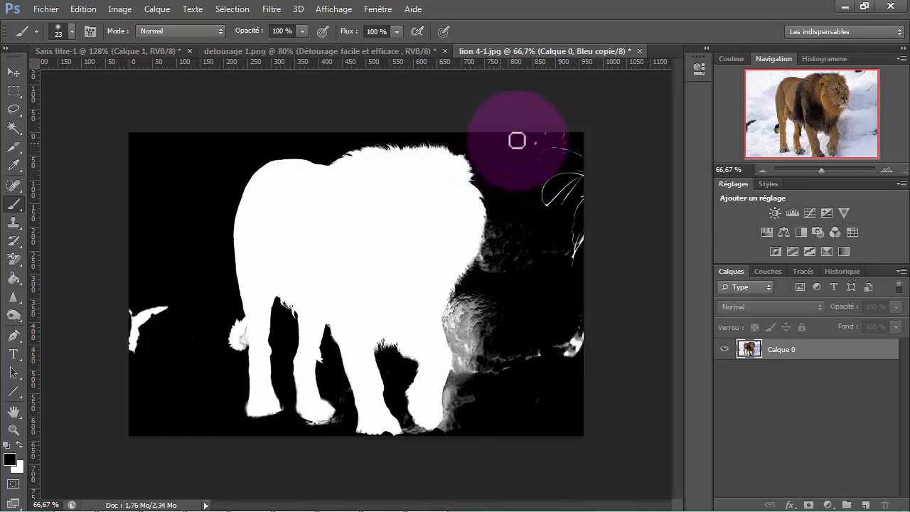
pyautogui.click(70, 30)
pyautogui.moveTo(50, 75); pyautogui.dragTo(59, 75)
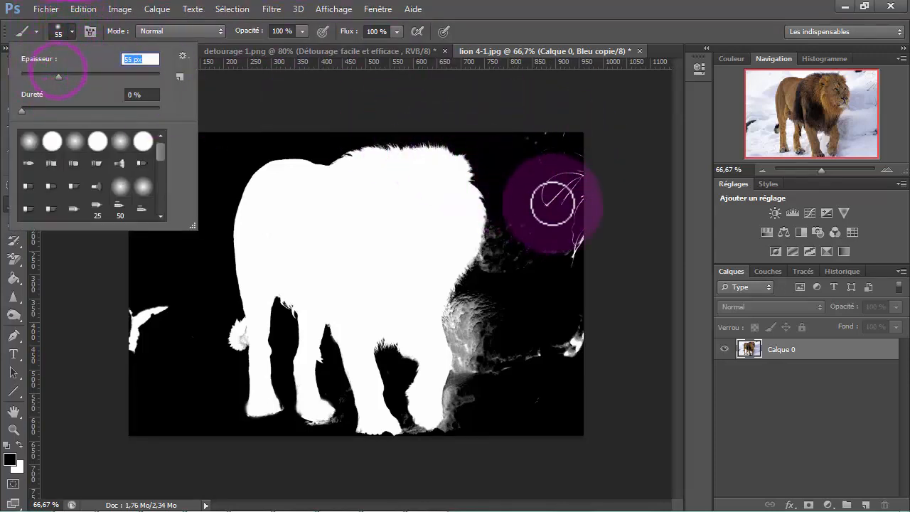
pyautogui.moveTo(553, 203)
pyautogui.mouseDown()
pyautogui.moveTo(565, 171)
pyautogui.moveTo(554, 197)
pyautogui.moveTo(575, 198)
pyautogui.moveTo(573, 177)
pyautogui.moveTo(543, 175)
pyautogui.moveTo(569, 271)
pyautogui.moveTo(572, 219)
pyautogui.moveTo(536, 262)
pyautogui.moveTo(524, 250)
pyautogui.moveTo(495, 262)
pyautogui.moveTo(509, 238)
pyautogui.moveTo(507, 247)
pyautogui.moveTo(499, 237)
pyautogui.moveTo(523, 237)
pyautogui.moveTo(545, 129)
pyautogui.moveTo(567, 155)
pyautogui.moveTo(579, 135)
pyautogui.moveTo(556, 305)
pyautogui.moveTo(574, 360)
pyautogui.moveTo(549, 351)
pyautogui.moveTo(528, 360)
pyautogui.moveTo(505, 349)
pyautogui.moveTo(485, 304)
pyautogui.moveTo(466, 306)
pyautogui.moveTo(509, 244)
pyautogui.moveTo(474, 335)
pyautogui.moveTo(473, 363)
pyautogui.moveTo(461, 319)
pyautogui.moveTo(460, 327)
pyautogui.moveTo(476, 370)
pyautogui.moveTo(502, 351)
pyautogui.moveTo(495, 375)
pyautogui.moveTo(526, 398)
pyautogui.moveTo(511, 405)
pyautogui.moveTo(476, 371)
pyautogui.moveTo(460, 390)
pyautogui.moveTo(459, 429)
pyautogui.moveTo(445, 434)
pyautogui.moveTo(470, 366)
pyautogui.mouseUp()
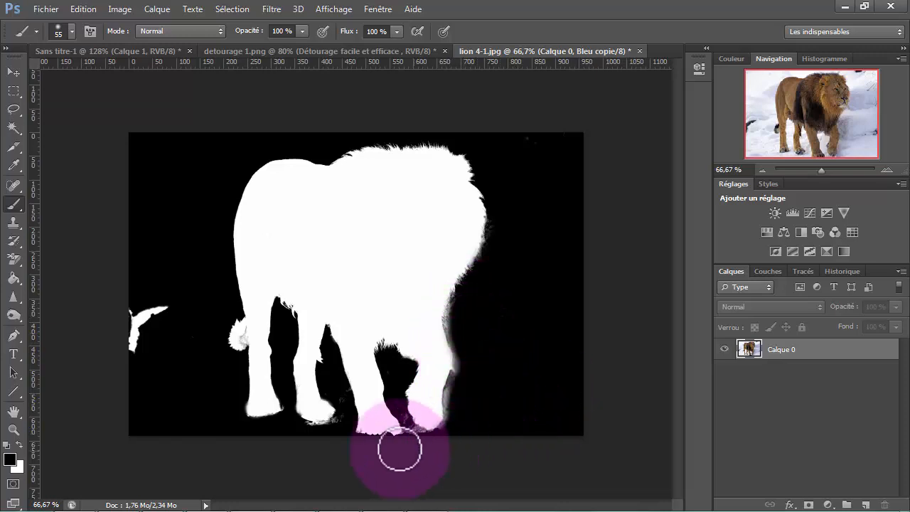
pyautogui.moveTo(166, 305)
pyautogui.mouseDown()
pyautogui.moveTo(130, 331)
pyautogui.moveTo(151, 330)
pyautogui.moveTo(139, 341)
pyautogui.moveTo(132, 300)
pyautogui.mouseUp()
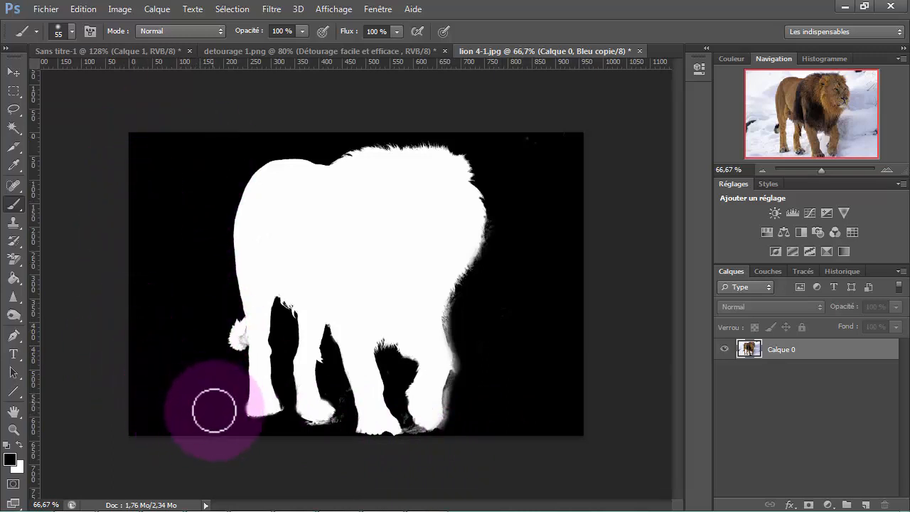
# Step: Reduce the brush to 22 px and paint the grey residue along the lion's chest, legs and paws black
pyautogui.click(71, 31)
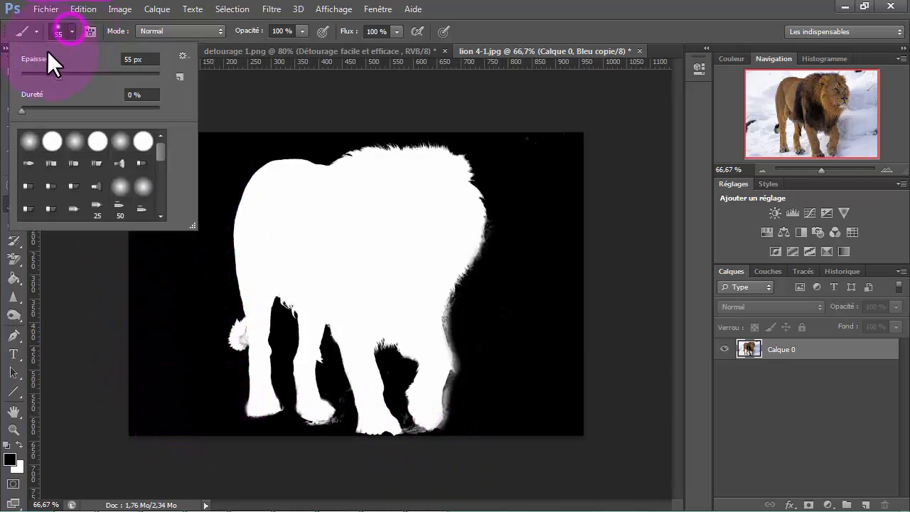
pyautogui.moveTo(43, 75); pyautogui.dragTo(35, 75)
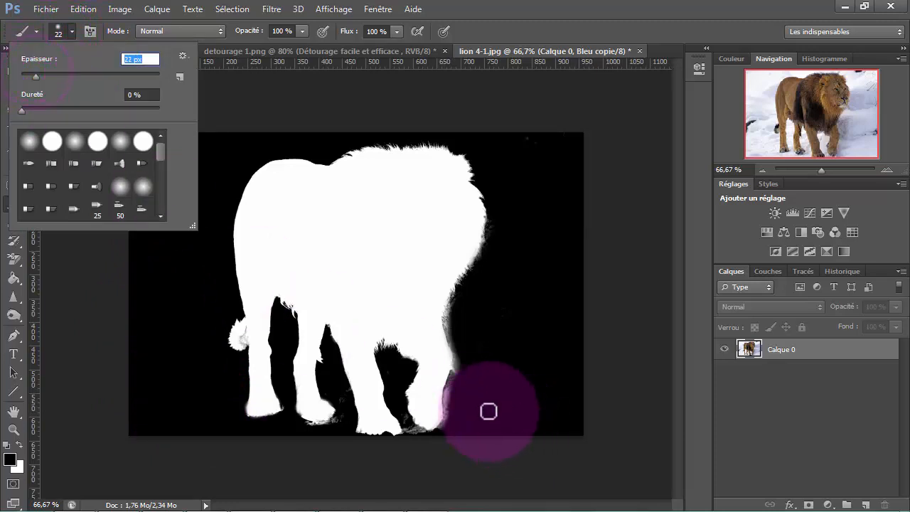
pyautogui.click(460, 374)
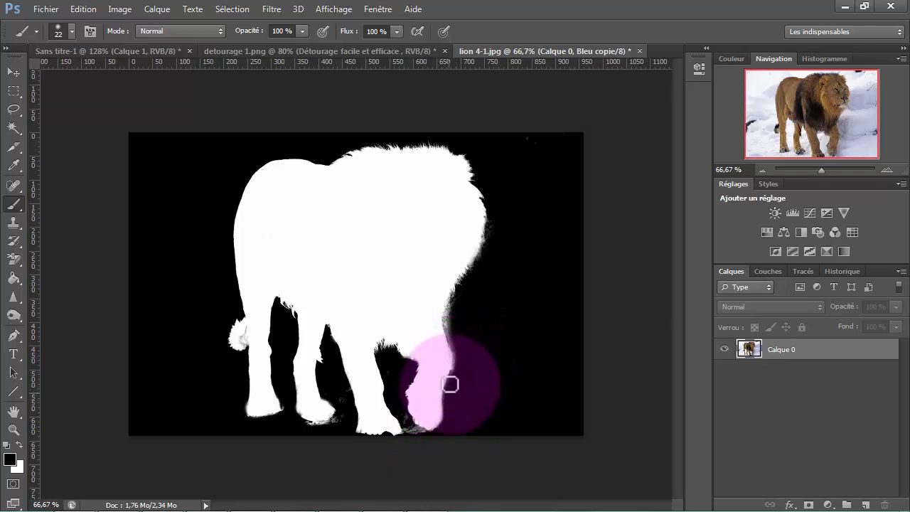
pyautogui.moveTo(459, 296); pyautogui.dragTo(448, 315)
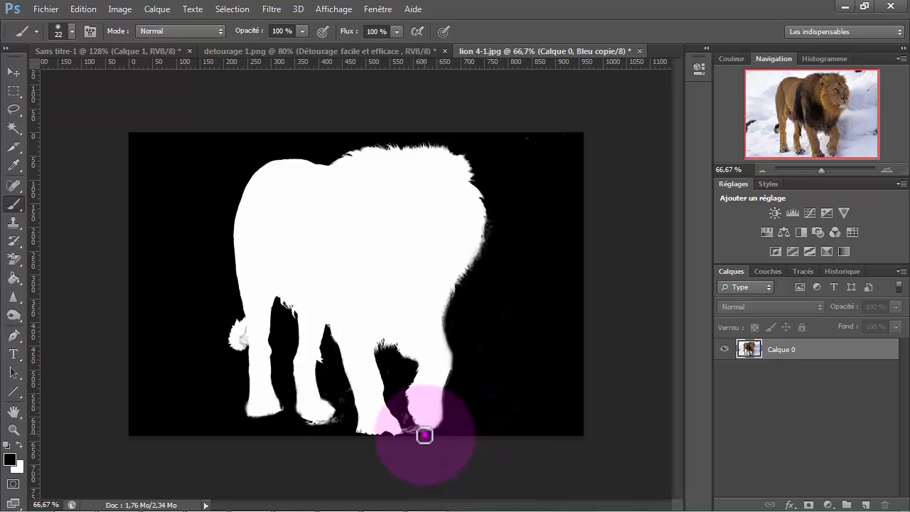
pyautogui.moveTo(424, 435)
pyautogui.mouseDown()
pyautogui.moveTo(407, 416)
pyautogui.moveTo(413, 436)
pyautogui.moveTo(409, 427)
pyautogui.moveTo(403, 436)
pyautogui.moveTo(399, 406)
pyautogui.moveTo(416, 435)
pyautogui.moveTo(347, 415)
pyautogui.moveTo(332, 425)
pyautogui.moveTo(347, 393)
pyautogui.moveTo(341, 404)
pyautogui.moveTo(327, 391)
pyautogui.moveTo(333, 347)
pyautogui.moveTo(319, 362)
pyautogui.moveTo(327, 346)
pyautogui.moveTo(332, 426)
pyautogui.moveTo(298, 423)
pyautogui.moveTo(331, 420)
pyautogui.moveTo(303, 425)
pyautogui.moveTo(296, 344)
pyautogui.moveTo(279, 427)
pyautogui.moveTo(289, 411)
pyautogui.moveTo(284, 386)
pyautogui.moveTo(285, 423)
pyautogui.mouseUp()
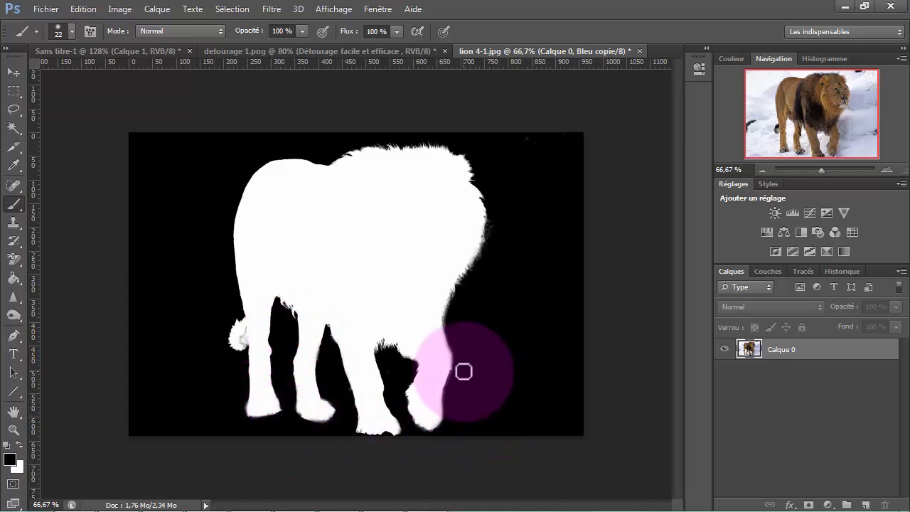
pyautogui.moveTo(458, 365)
pyautogui.mouseDown()
pyautogui.moveTo(465, 424)
pyautogui.moveTo(501, 399)
pyautogui.moveTo(523, 361)
pyautogui.moveTo(485, 374)
pyautogui.moveTo(388, 365)
pyautogui.moveTo(398, 374)
pyautogui.moveTo(342, 391)
pyautogui.moveTo(332, 365)
pyautogui.moveTo(379, 345)
pyautogui.mouseUp()
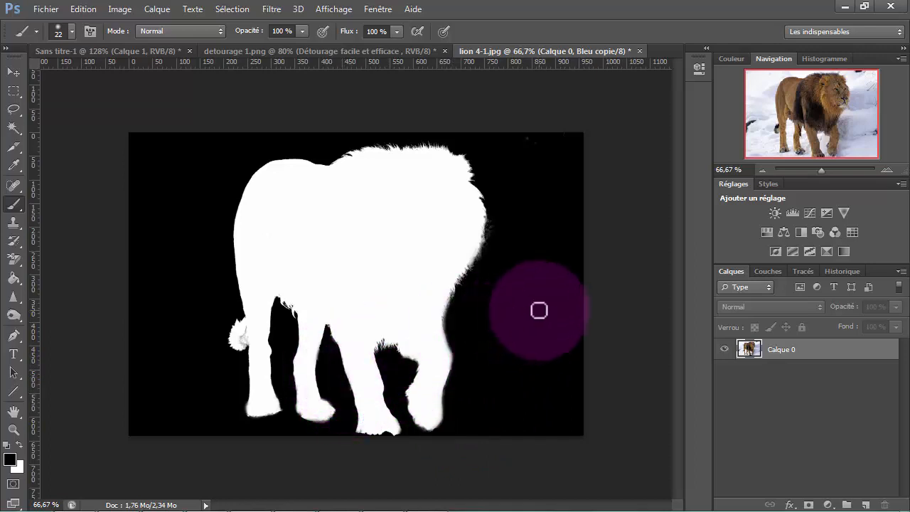
pyautogui.moveTo(539, 310); pyautogui.dragTo(599, 271)
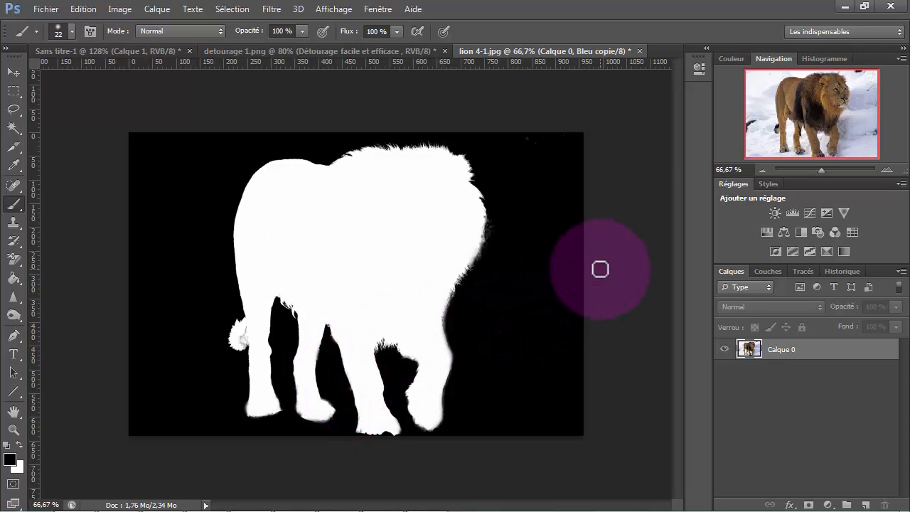
pyautogui.moveTo(600, 269); pyautogui.dragTo(742, 266)
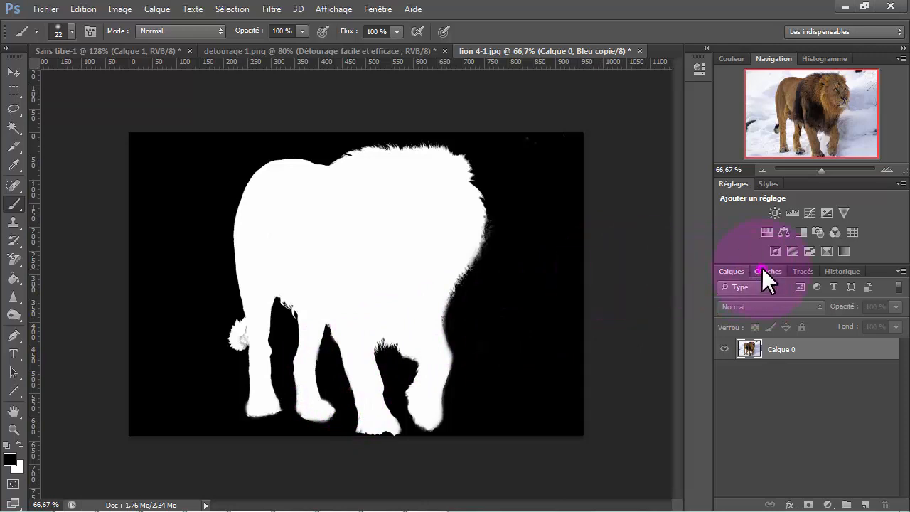
# Step: Load the Bleu copie channel as a selection, then show the RVB composite and hide Bleu copie
pyautogui.click(762, 270)
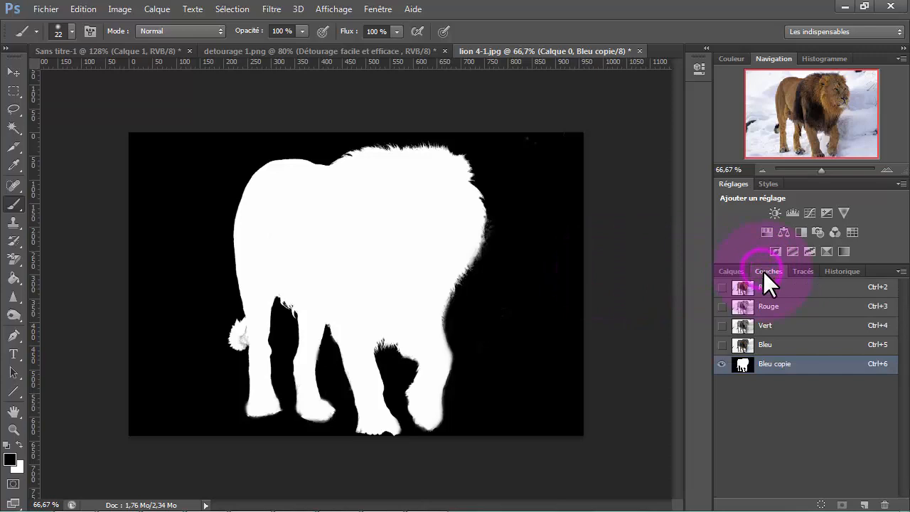
pyautogui.keyDown('ctrl'); pyautogui.click(744, 366); pyautogui.keyUp('ctrl')
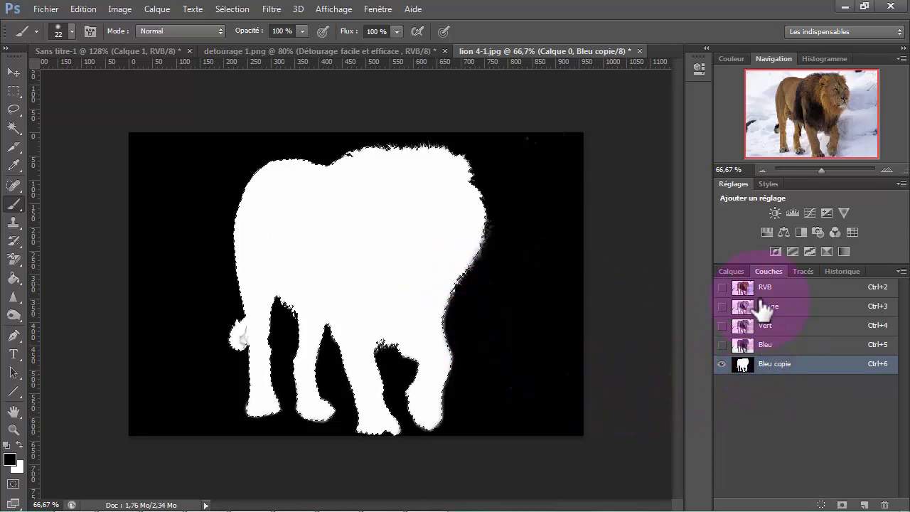
pyautogui.click(722, 287)
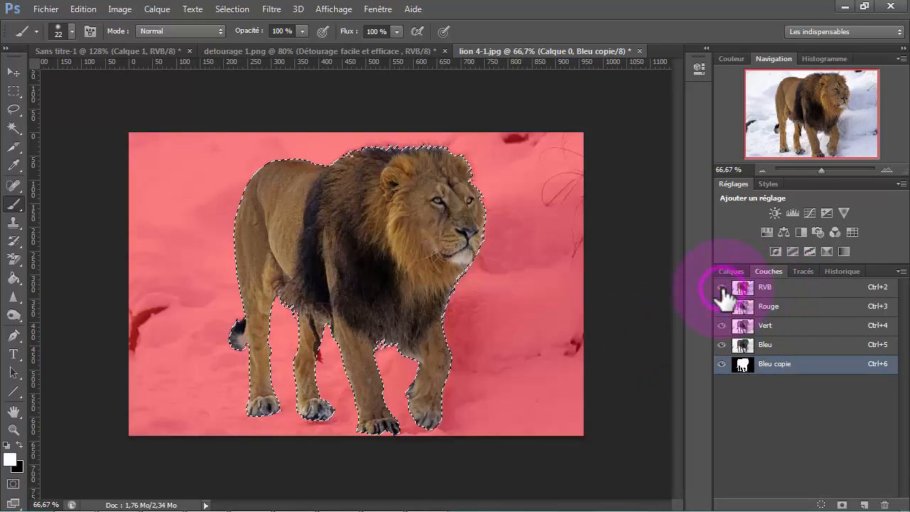
pyautogui.click(722, 365)
pyautogui.press('x')
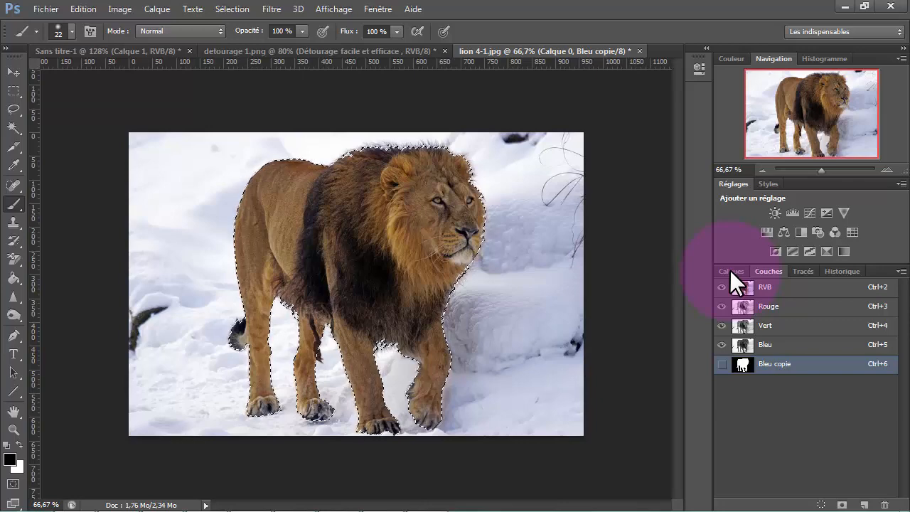
# Step: Add a layer mask to Calque 0 from the lion selection
pyautogui.click(729, 271)
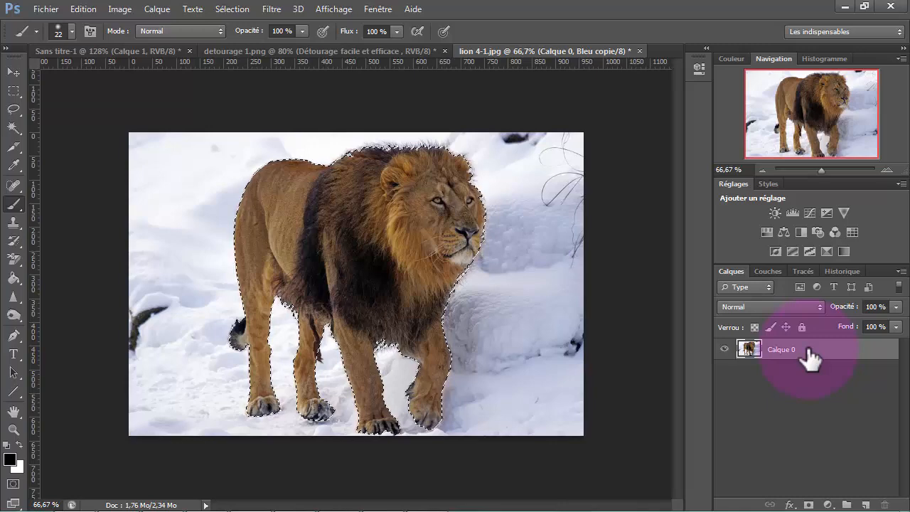
pyautogui.click(809, 505)
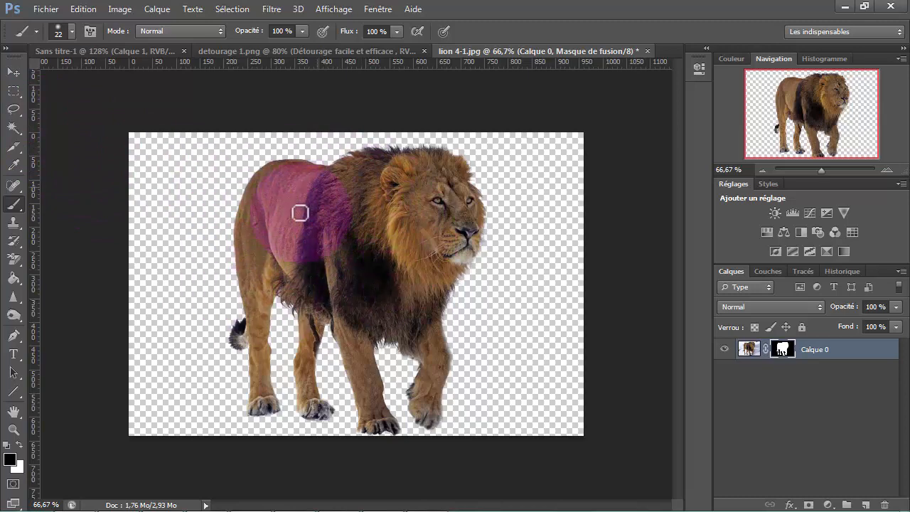
# Step: Scale the cut-out lion to 56.88 % with Free Transform and reposition it near the middle of the canvas
pyautogui.click(14, 72)
pyautogui.moveTo(362, 240); pyautogui.dragTo(330, 219)
pyautogui.click(83, 9)
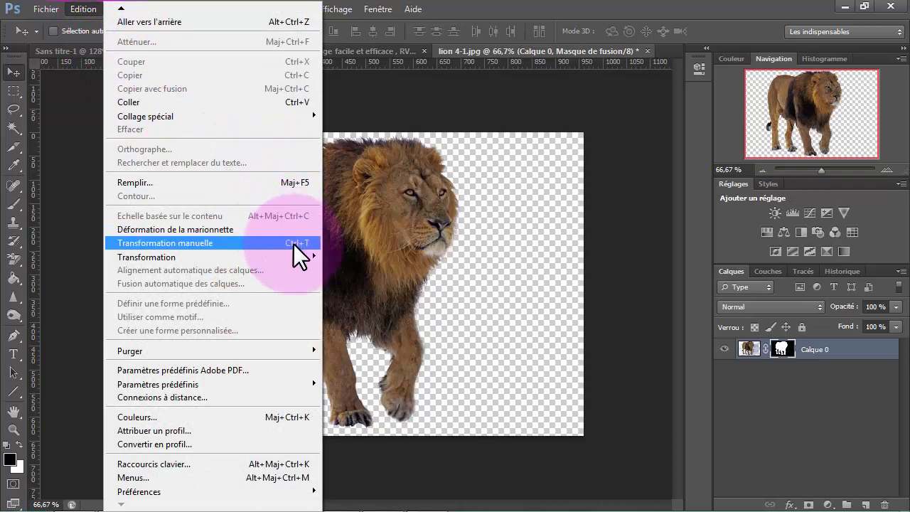
pyautogui.click(292, 242)
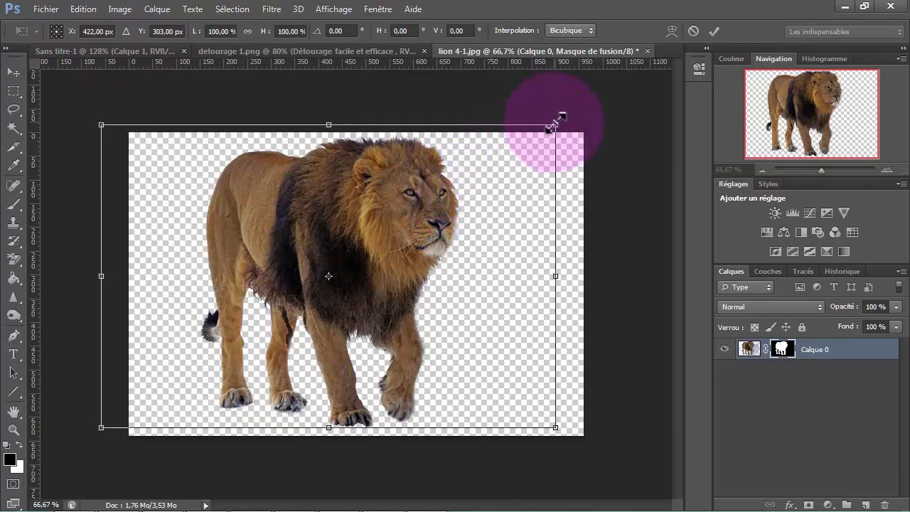
pyautogui.moveTo(554, 124); pyautogui.dragTo(433, 228)
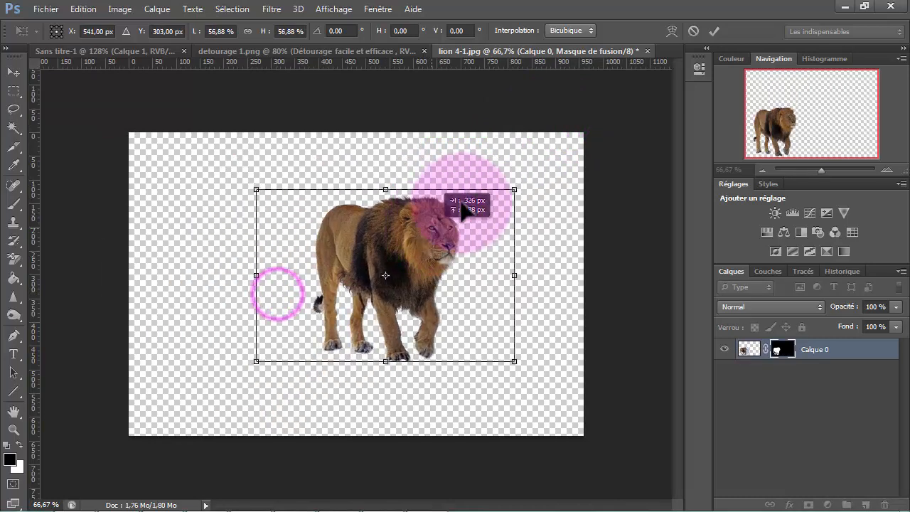
pyautogui.click(714, 31)
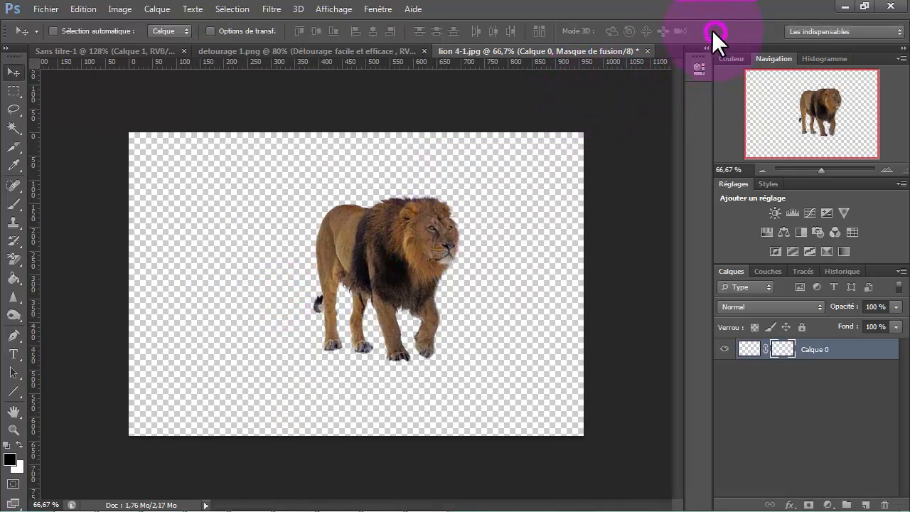
# Step: Copy the masked lion layer from lion 4-1.jpg into the Sans titre-1 forest road document, placing it over the road
pyautogui.click(99, 49)
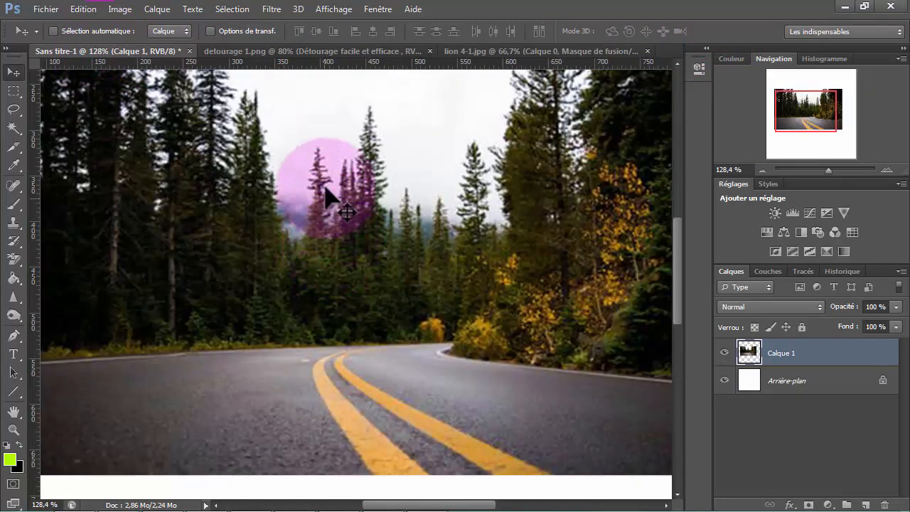
pyautogui.click(499, 49)
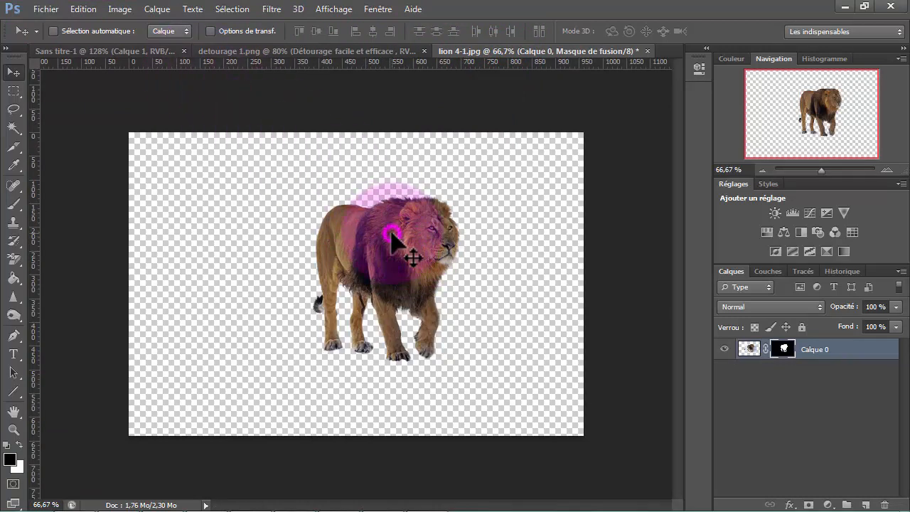
pyautogui.moveTo(392, 235)
pyautogui.mouseDown()
pyautogui.moveTo(167, 94)
pyautogui.moveTo(140, 50)
pyautogui.moveTo(354, 287)
pyautogui.moveTo(387, 224)
pyautogui.moveTo(390, 231)
pyautogui.mouseUp()
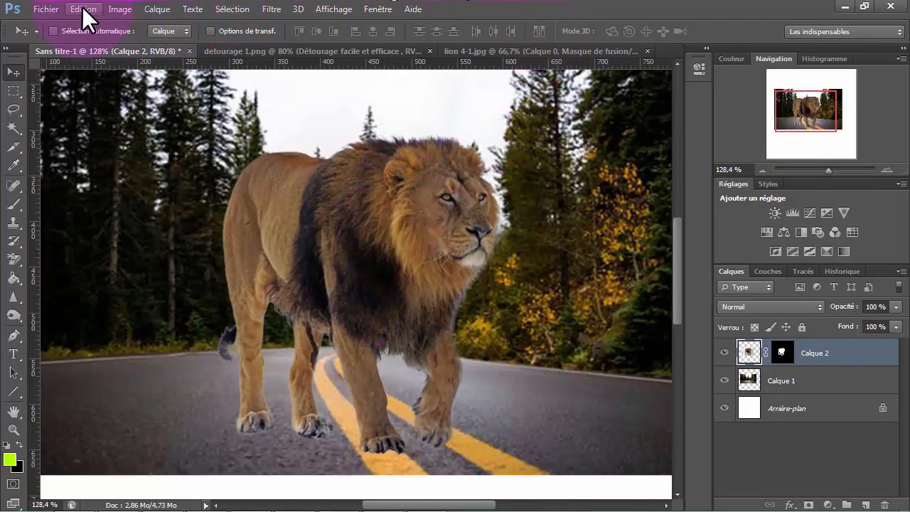
# Step: Scale the lion on Calque 2 to 19.78 % with Free Transform and place it on the left roadside by the trees
pyautogui.click(83, 10)
pyautogui.click(281, 240)
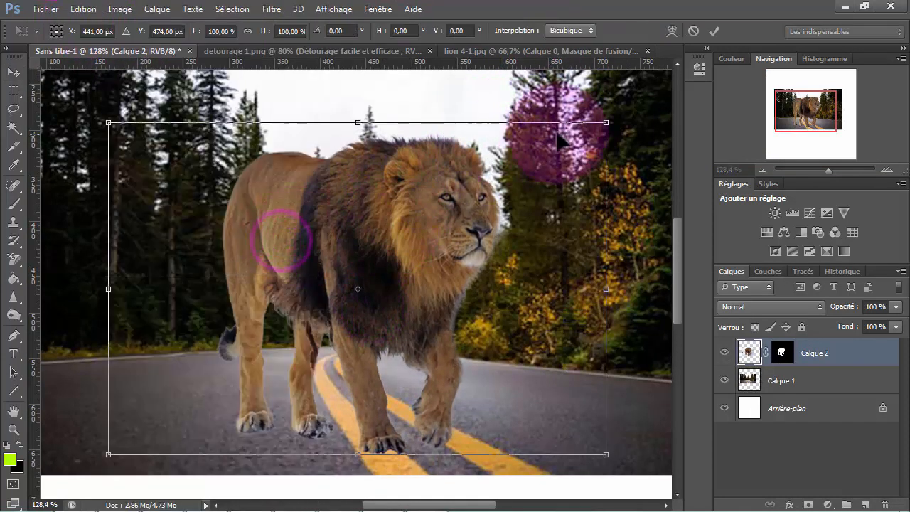
pyautogui.moveTo(598, 125); pyautogui.dragTo(423, 304)
pyautogui.moveTo(397, 263); pyautogui.dragTo(247, 363)
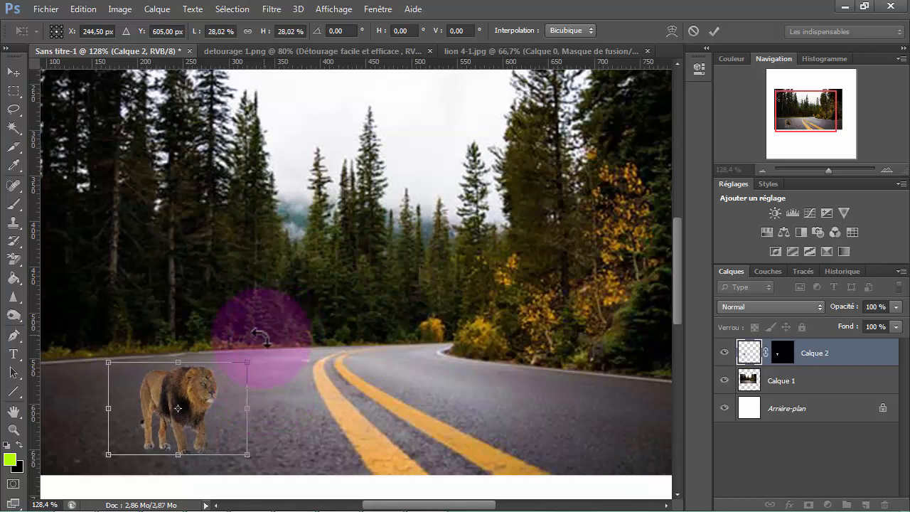
pyautogui.moveTo(287, 328); pyautogui.dragTo(302, 318)
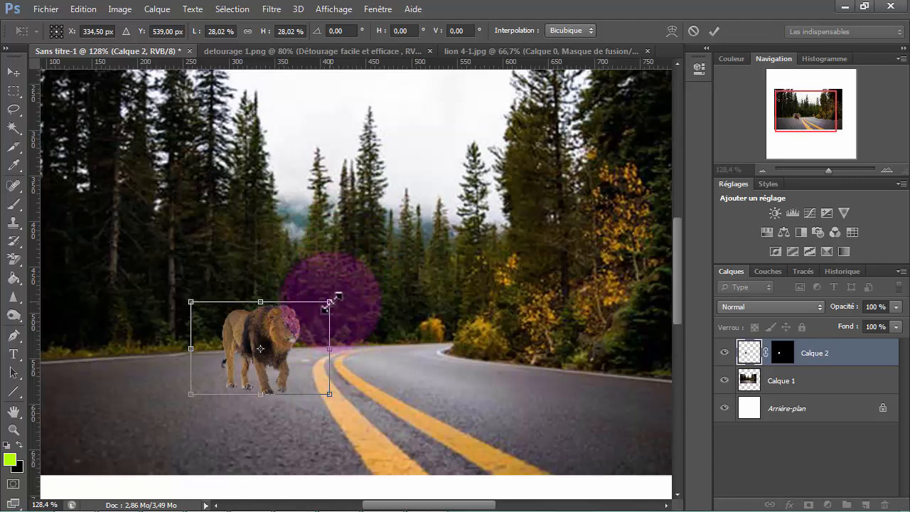
pyautogui.moveTo(330, 299); pyautogui.dragTo(290, 330)
pyautogui.moveTo(241, 356); pyautogui.dragTo(93, 306)
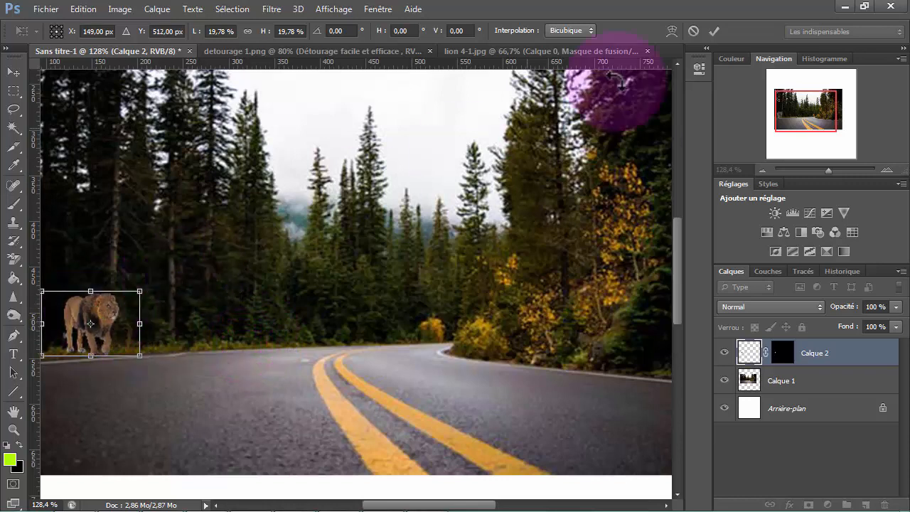
pyautogui.click(714, 30)
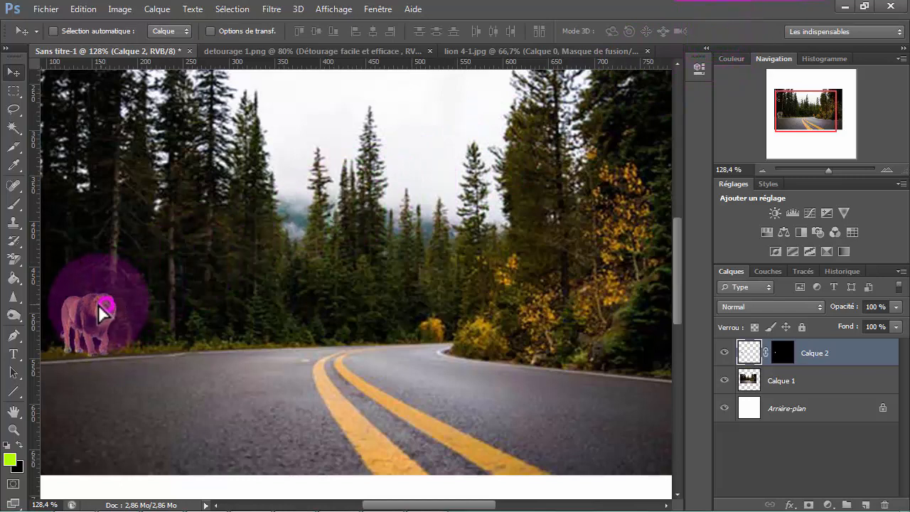
# Step: Shift the lion slightly further left along the roadside and scale it to 78.70 % width and 79.17 % height
pyautogui.moveTo(98, 304); pyautogui.dragTo(94, 306)
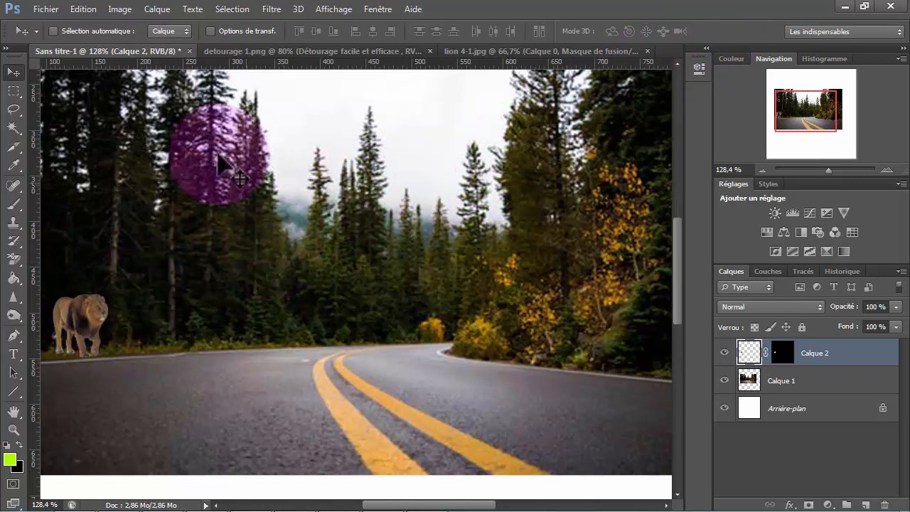
pyautogui.click(87, 8)
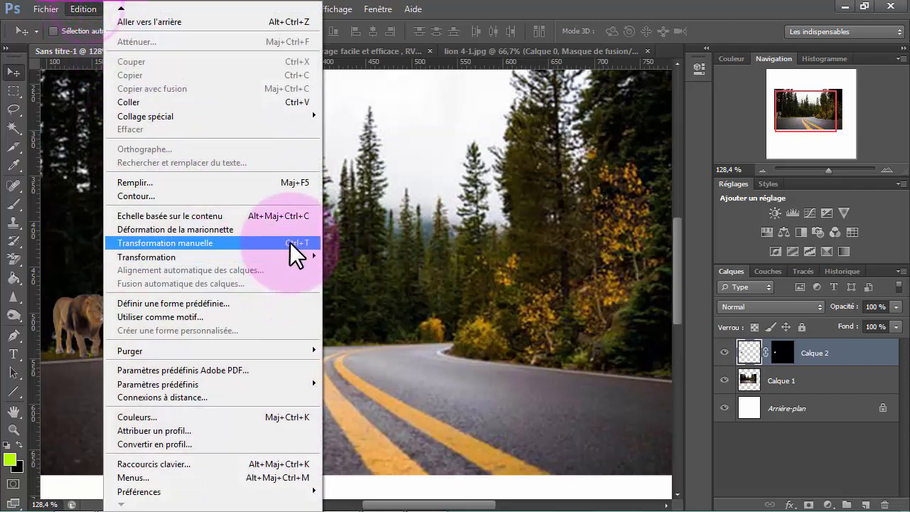
pyautogui.click(289, 242)
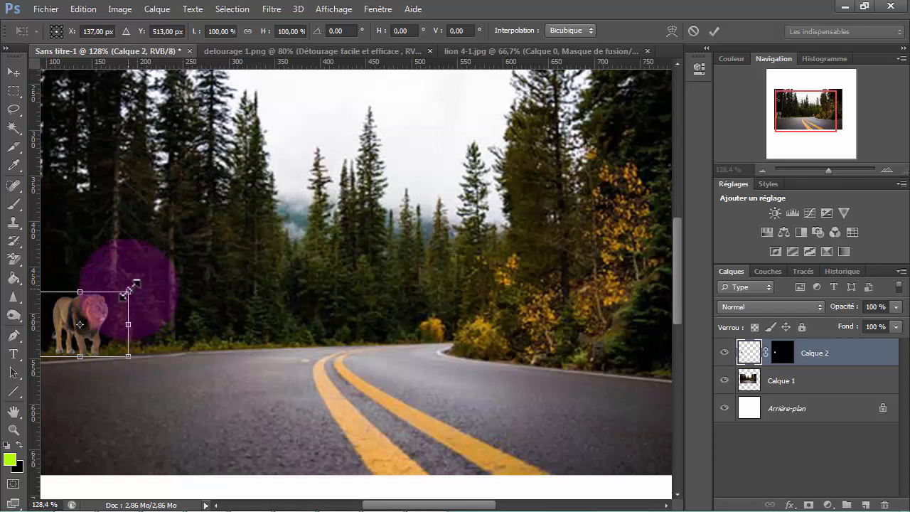
pyautogui.moveTo(129, 293); pyautogui.dragTo(107, 305)
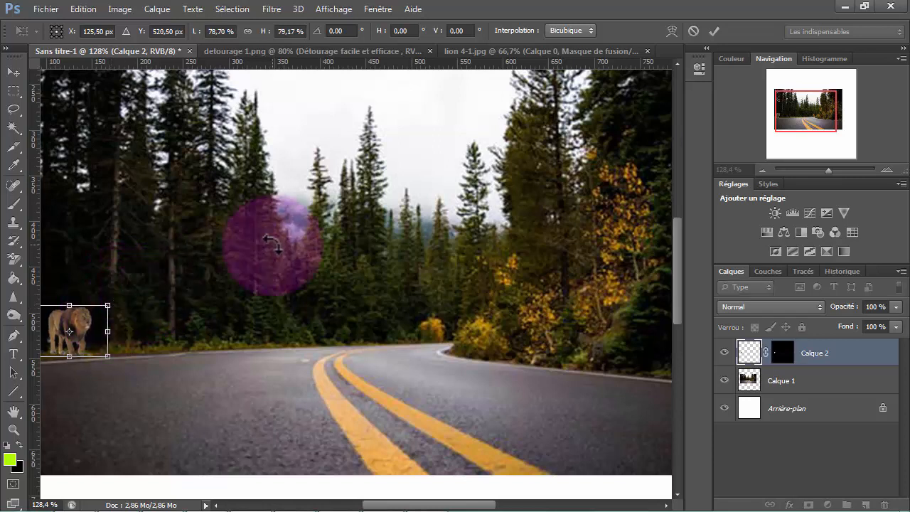
pyautogui.click(714, 31)
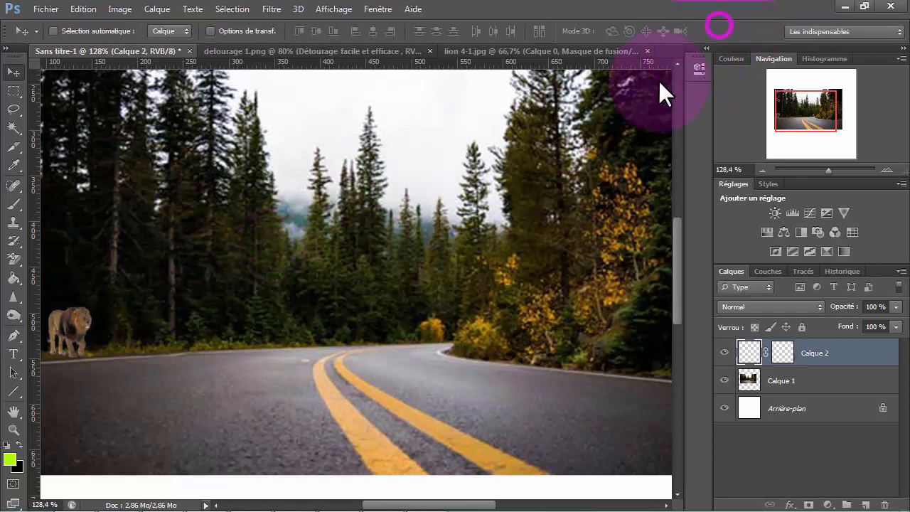